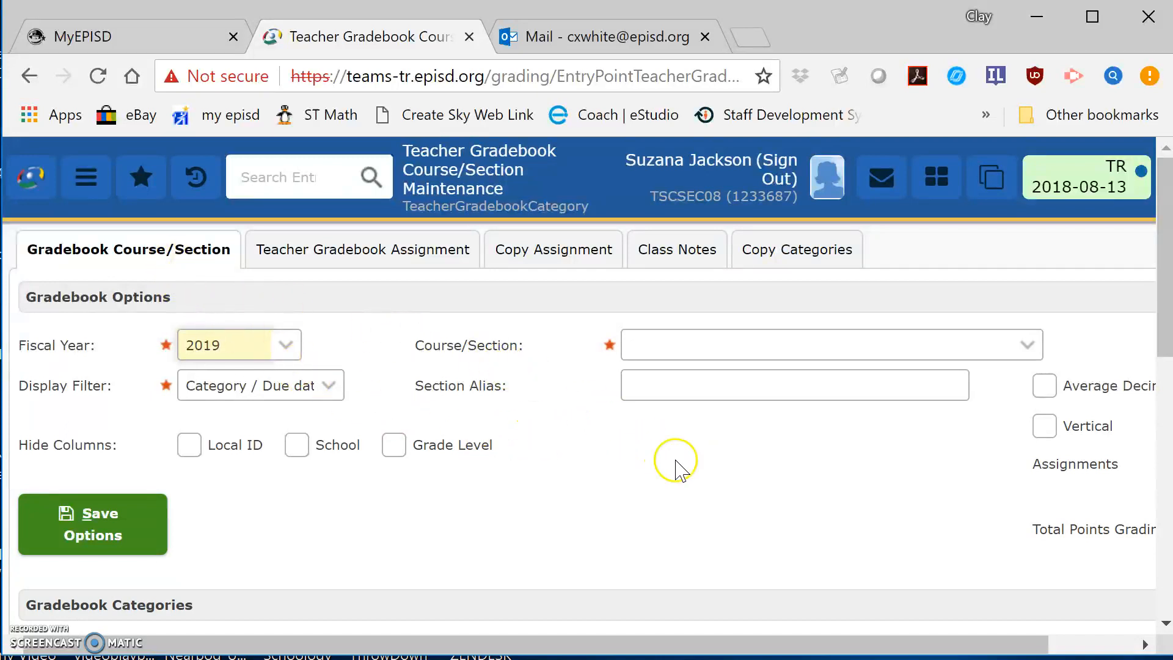
- Select the course/section HM300IY1/R161 - Math 1 SL IB - S1, S2 - B/06 for fiscal year 2019
{"action": "scroll", "coordinate": [682, 470], "scroll_direction": "down", "scroll_amount": 2}
{"action": "scroll", "coordinate": [675, 465], "scroll_direction": "up", "scroll_amount": 2}
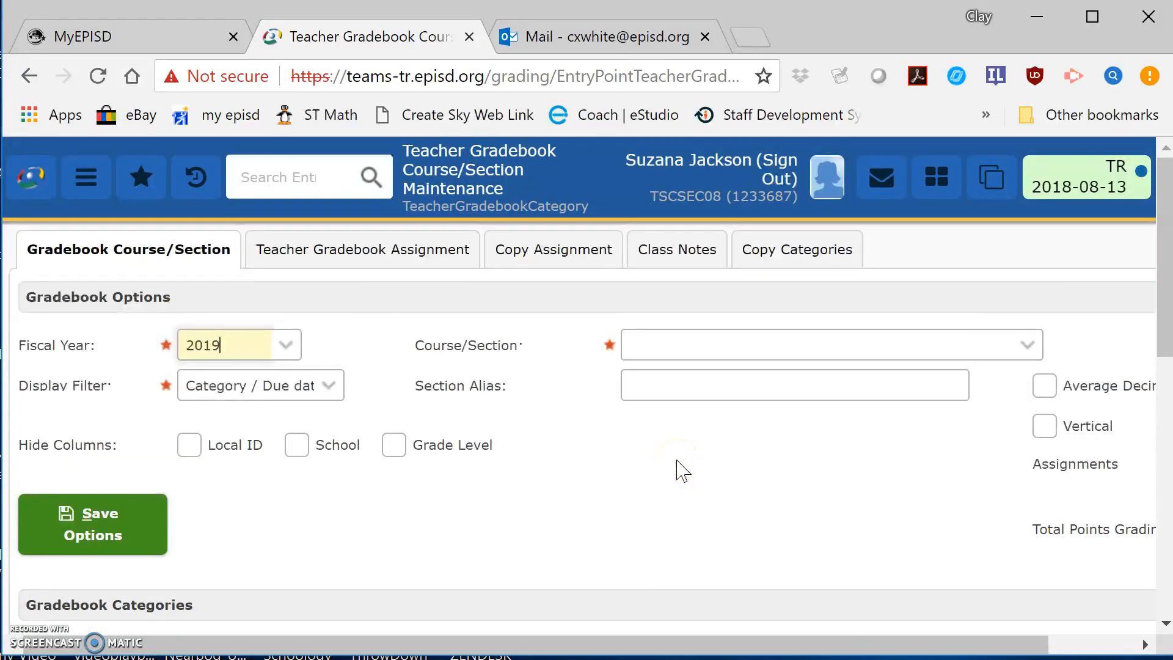
{"action": "left_click", "coordinate": [1031, 346]}
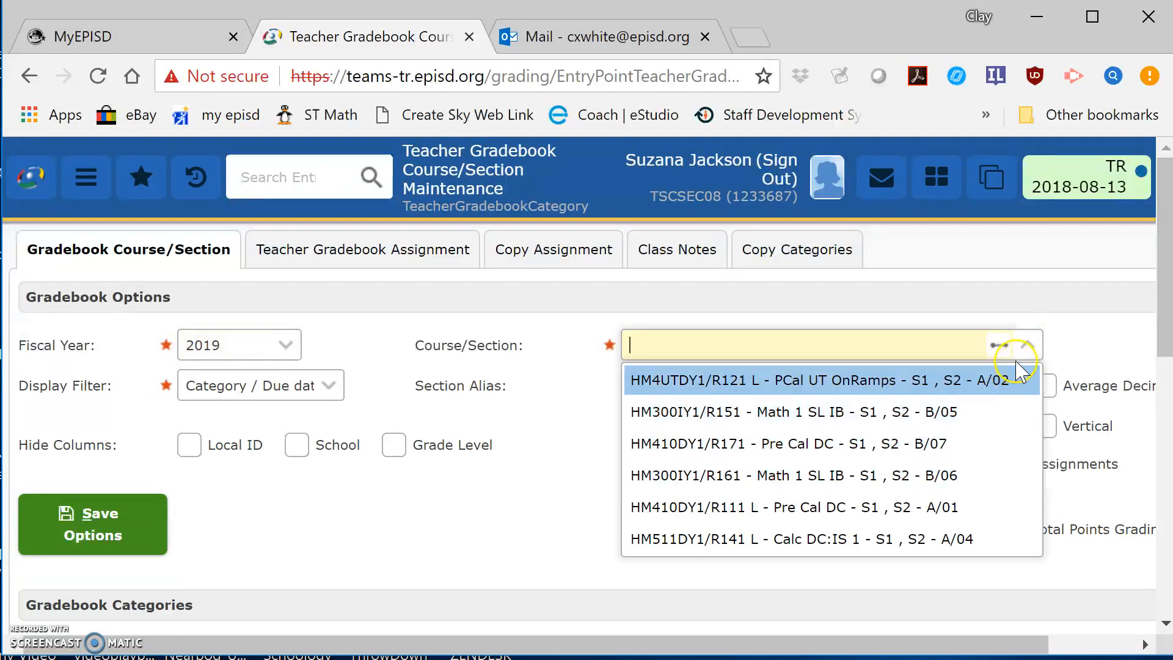
{"action": "left_click", "coordinate": [873, 473]}
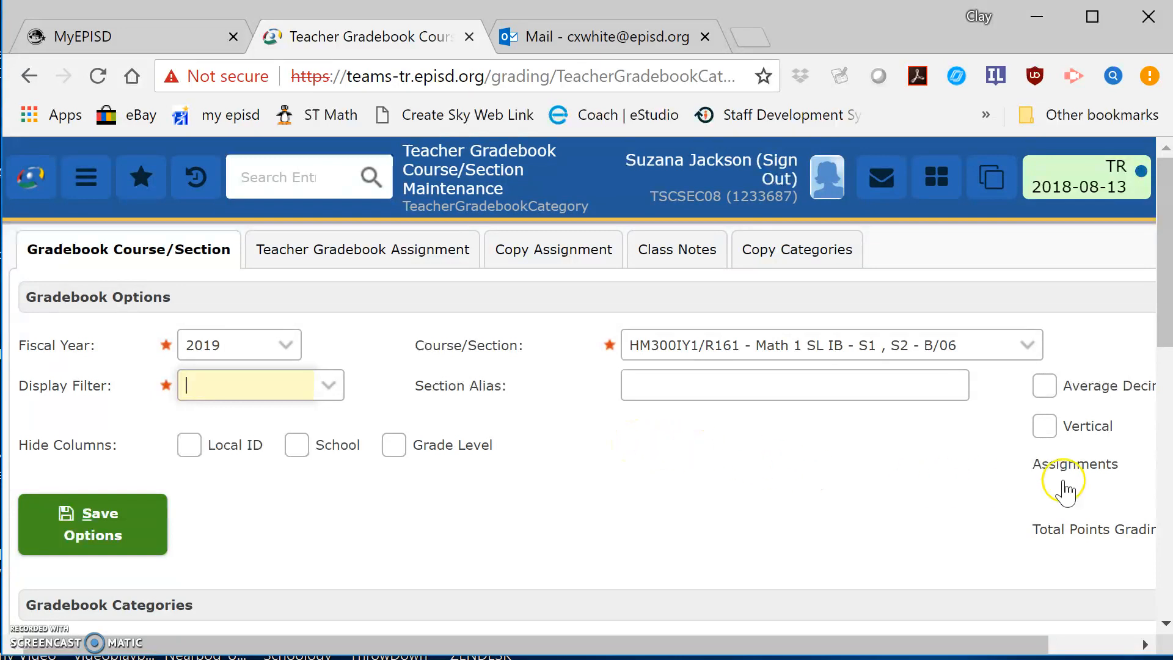
- Enable the Vertical Assignments option for the selected course section
{"action": "left_click_drag", "start_coordinate": [1012, 641], "coordinate": [1057, 641]}
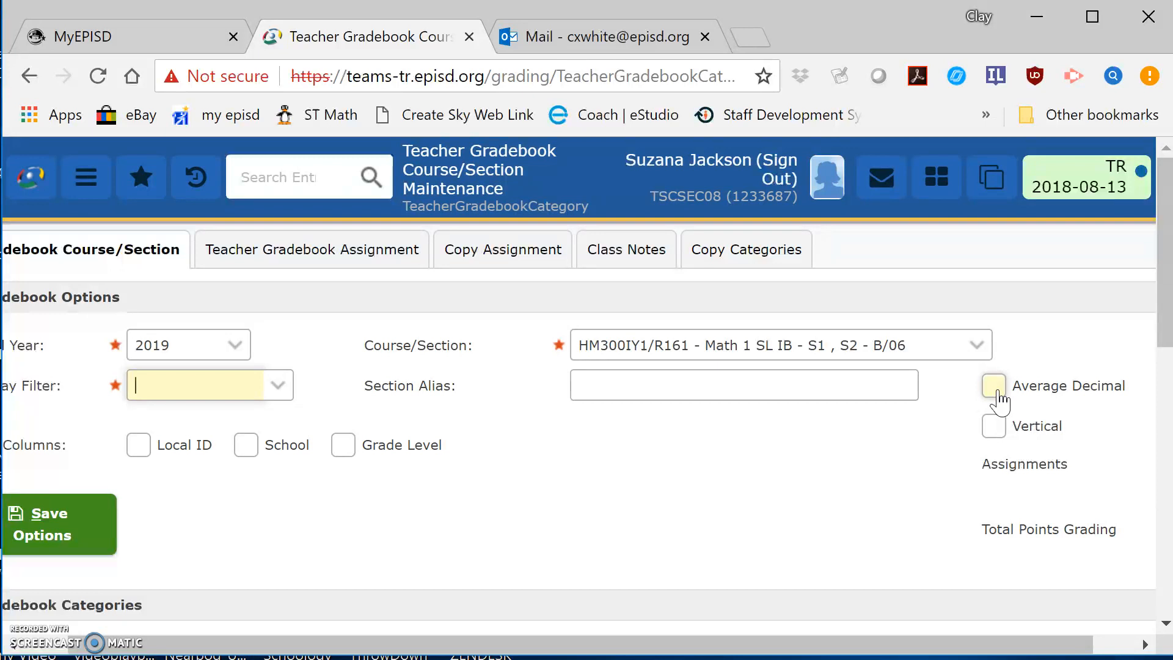
{"action": "left_click", "coordinate": [994, 433]}
{"action": "left_click", "coordinate": [995, 435]}
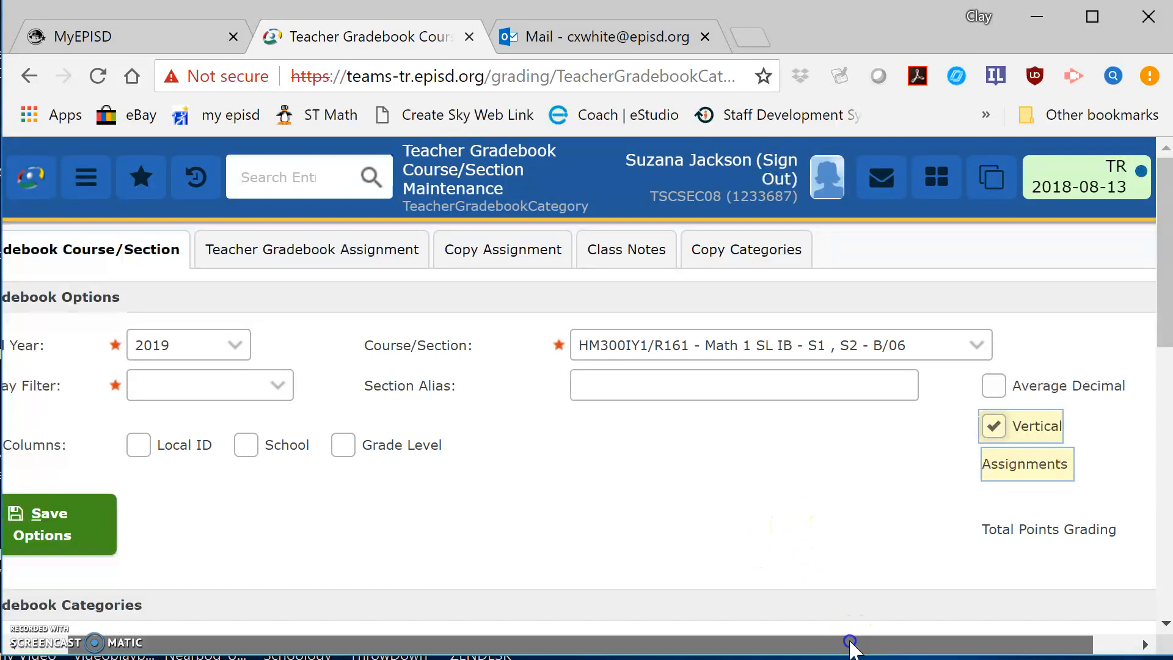
- Set the display filter to Due date / Order entered, hide the School column, and save the gradebook options
{"action": "left_click_drag", "start_coordinate": [851, 643], "coordinate": [686, 638]}
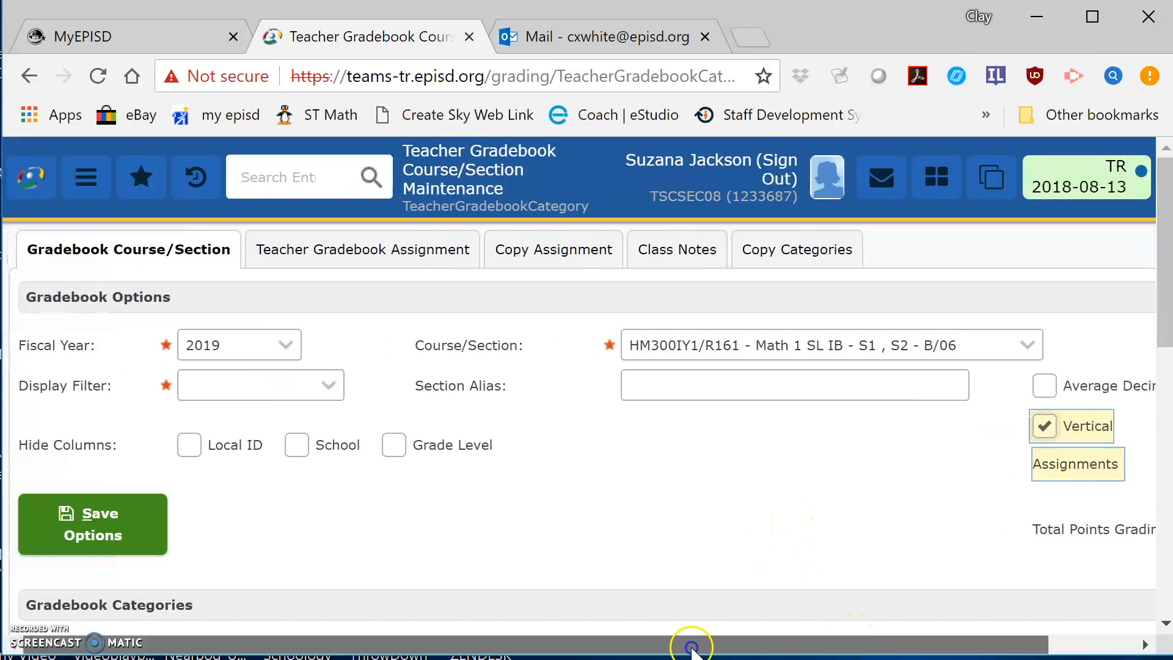
{"action": "left_click", "coordinate": [327, 385]}
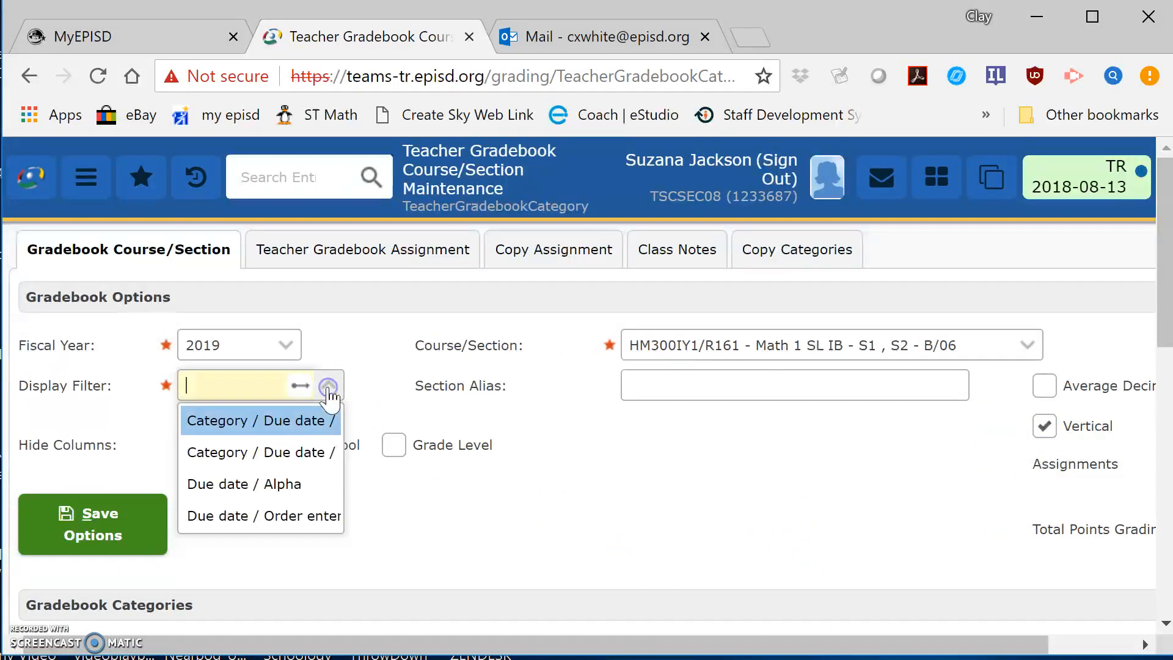
{"action": "left_click", "coordinate": [302, 524]}
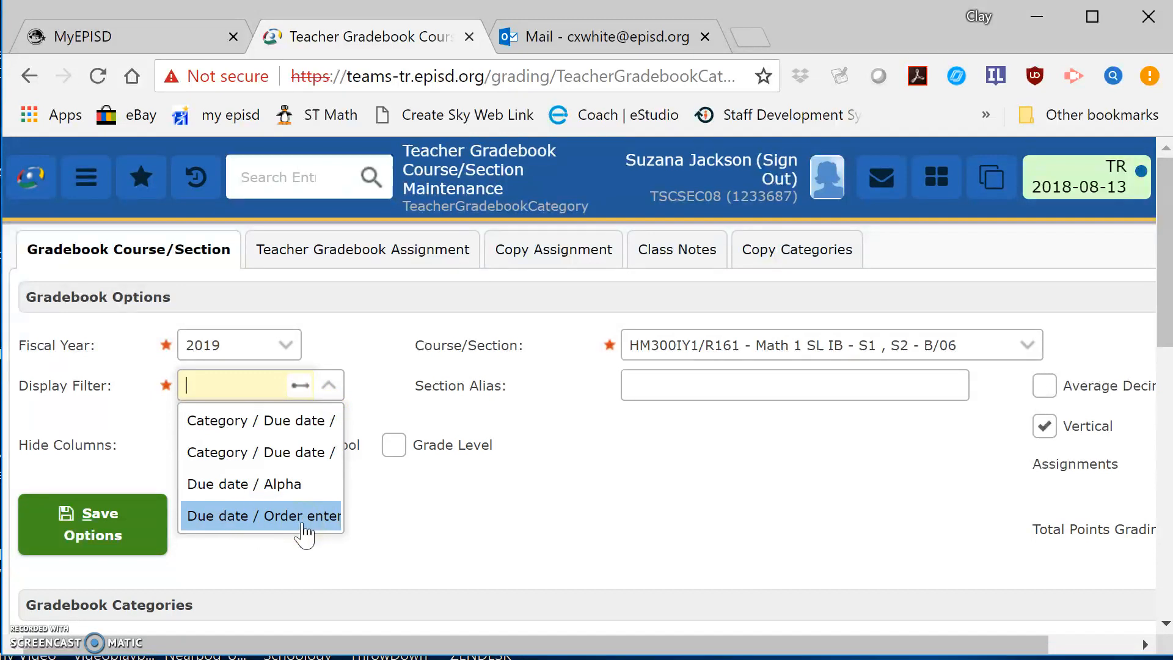
{"action": "left_click", "coordinate": [302, 524]}
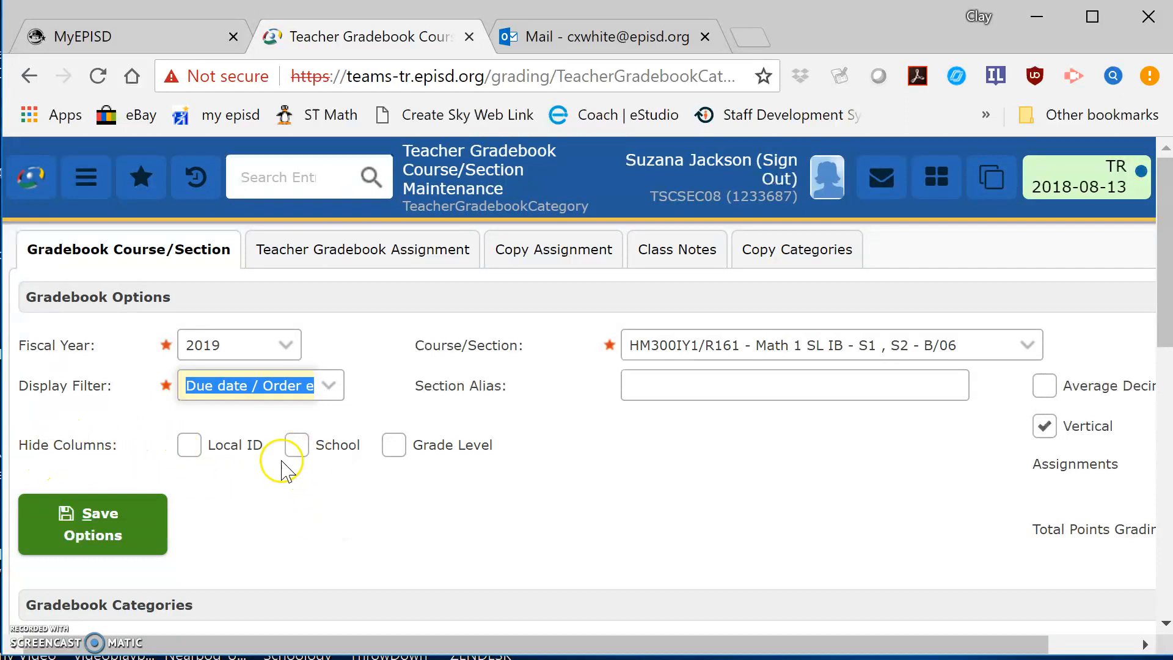
{"action": "left_click", "coordinate": [296, 449]}
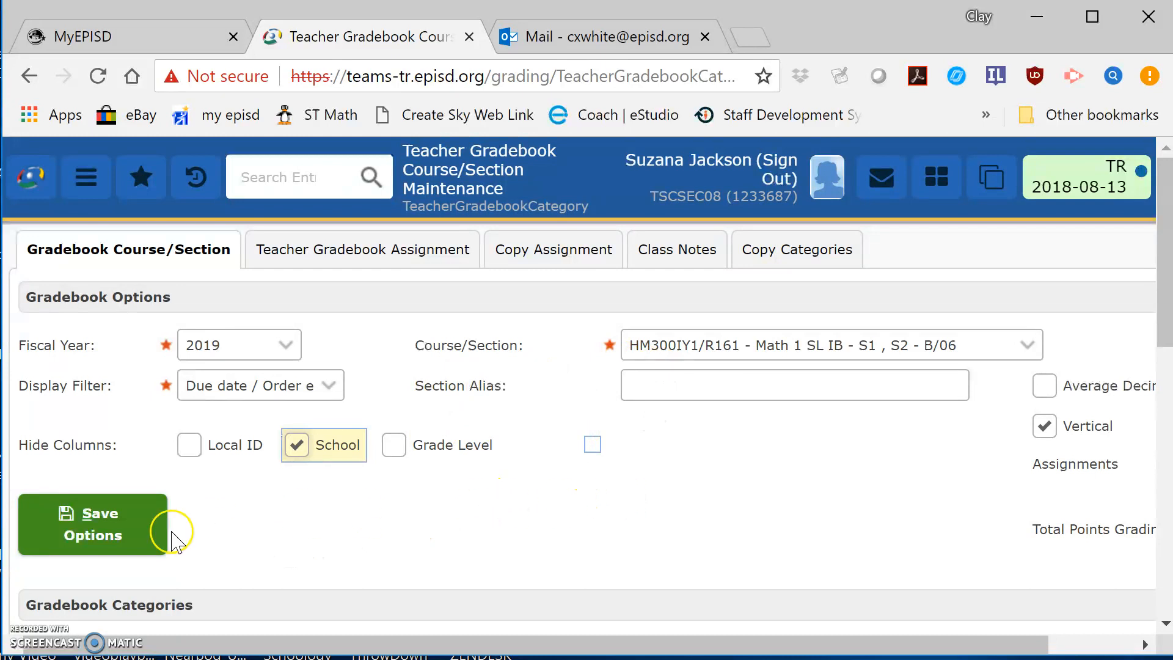
{"action": "left_click", "coordinate": [114, 528]}
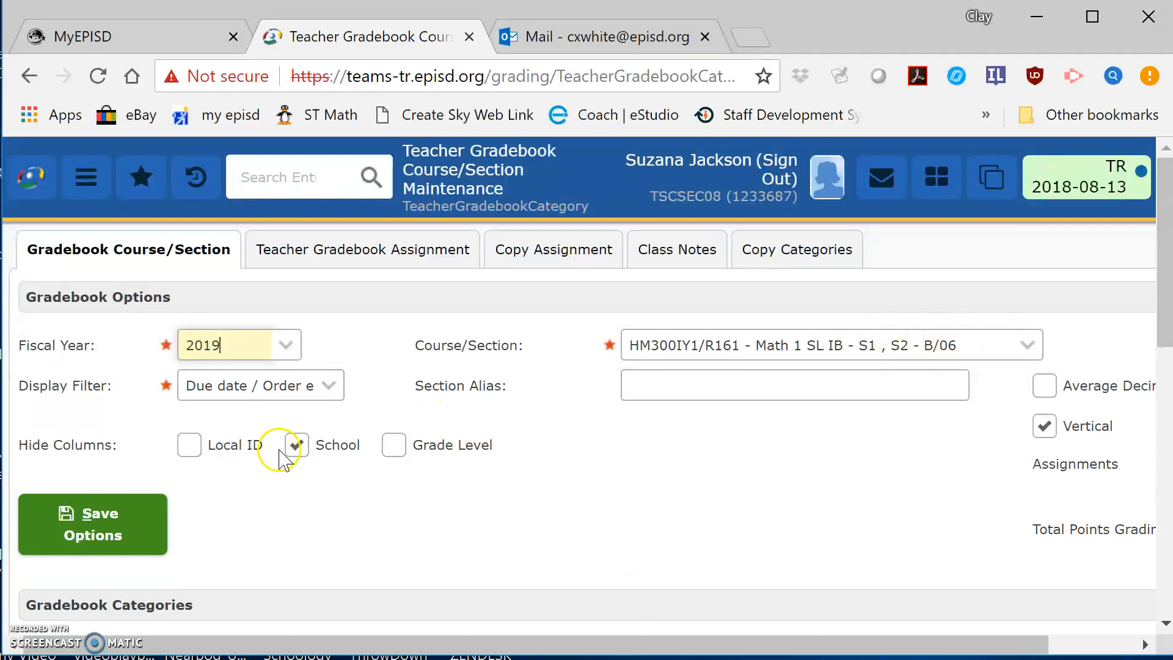
- Add a new gradebook category named Assignments from the Available Unassigned Categories section
{"action": "left_click_drag", "start_coordinate": [1162, 288], "coordinate": [1147, 424]}
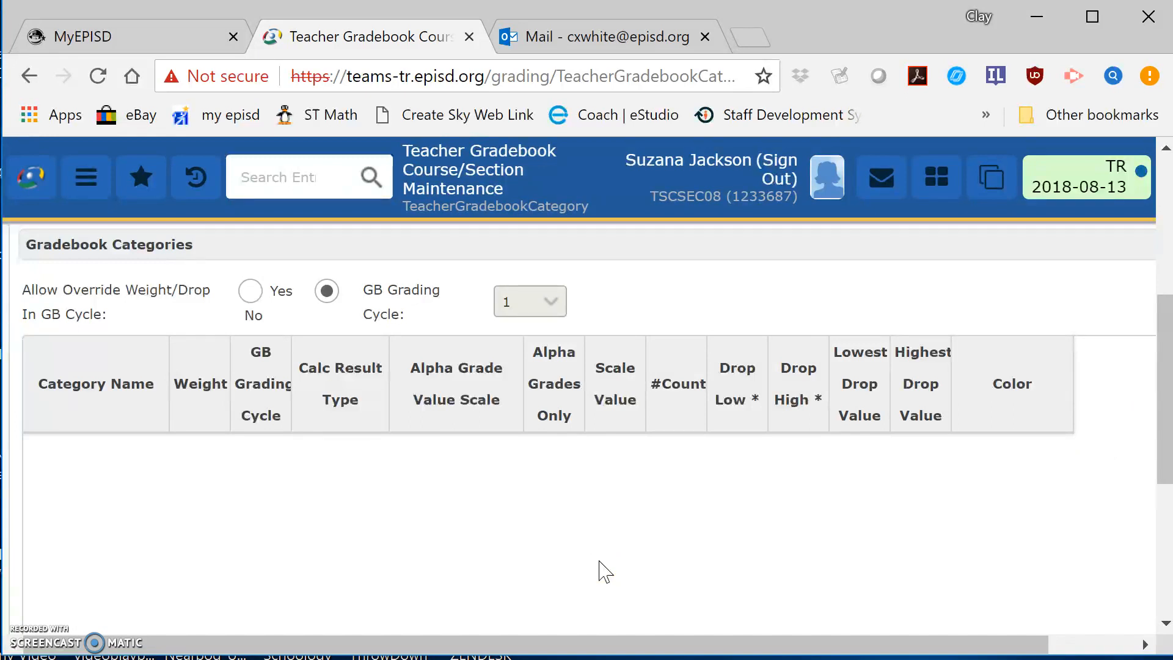
{"action": "left_click", "coordinate": [608, 552]}
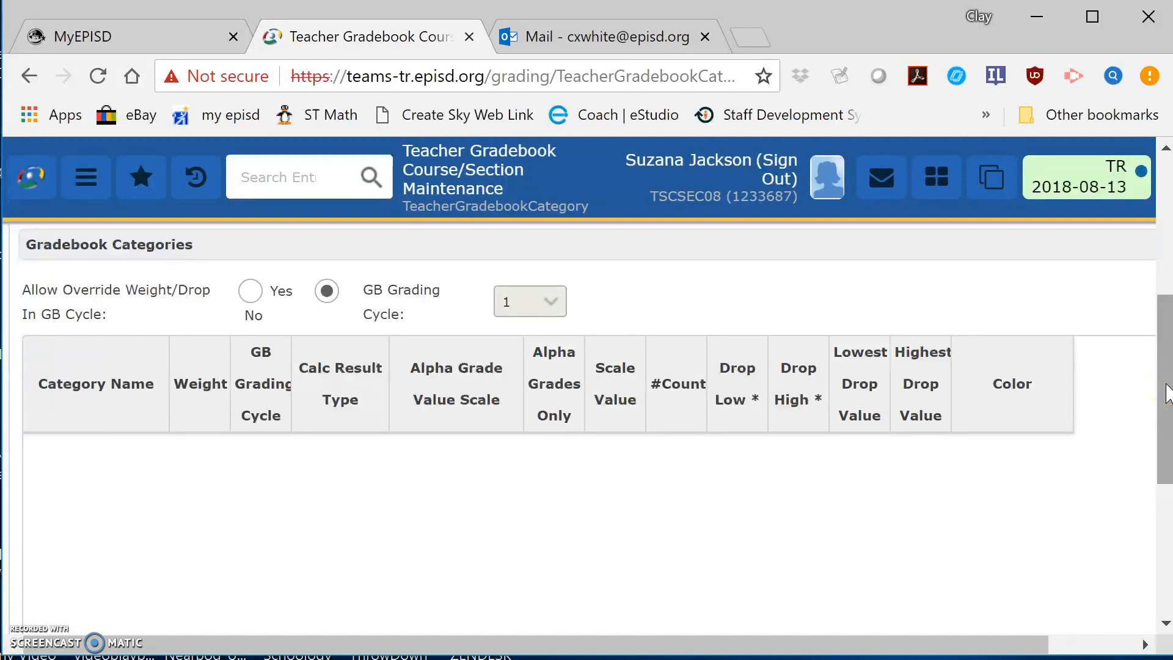
{"action": "left_click_drag", "start_coordinate": [1167, 394], "coordinate": [1168, 426]}
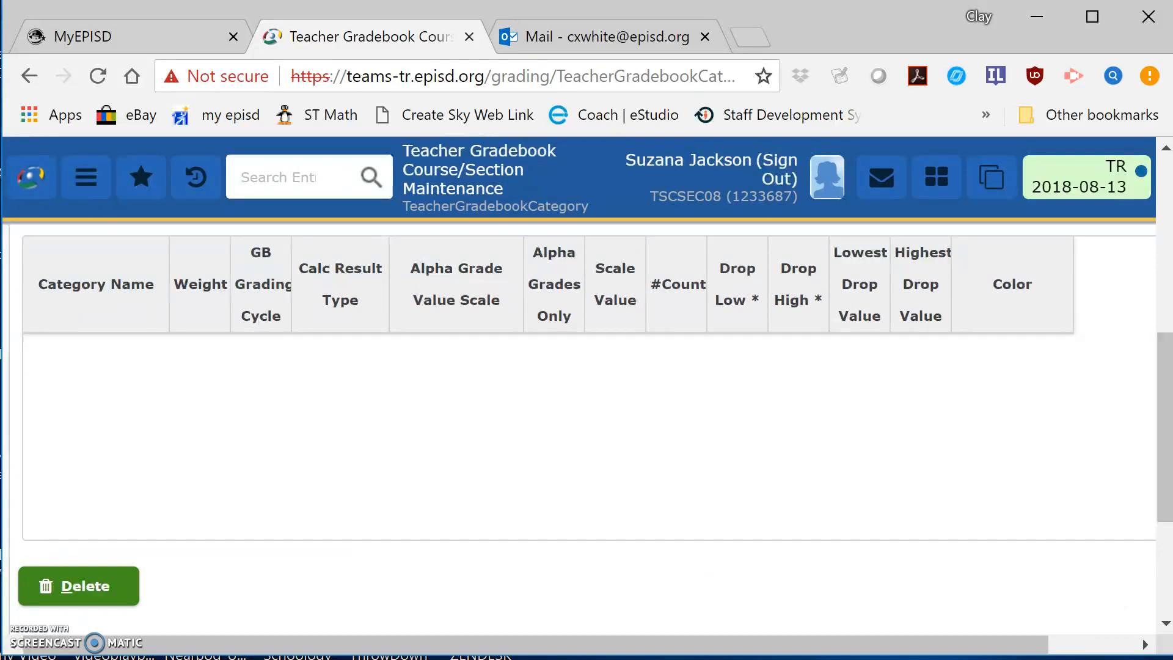
{"action": "left_click_drag", "start_coordinate": [1169, 405], "coordinate": [1167, 444]}
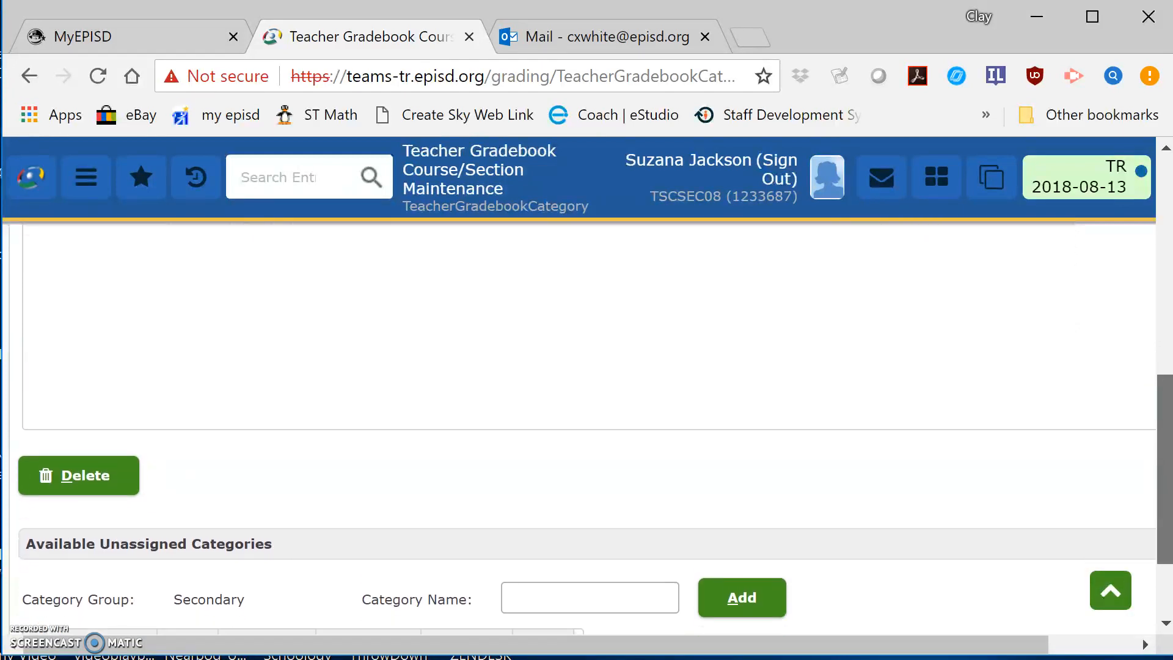
{"action": "left_click", "coordinate": [542, 605]}
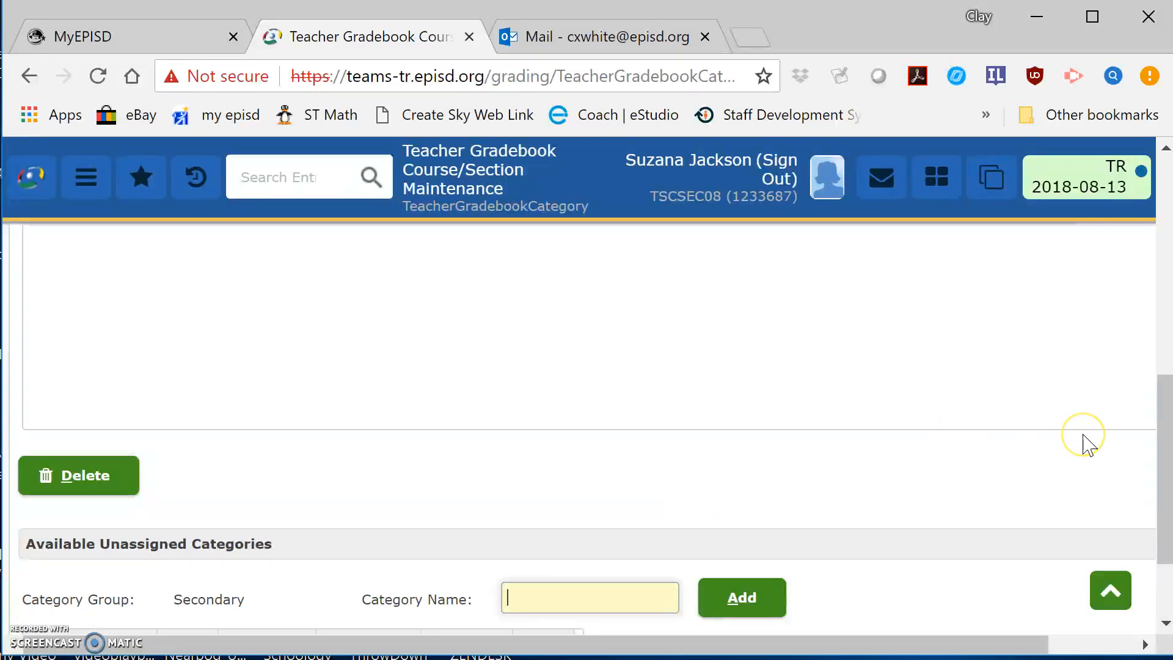
{"action": "type", "text": "Assignments"}
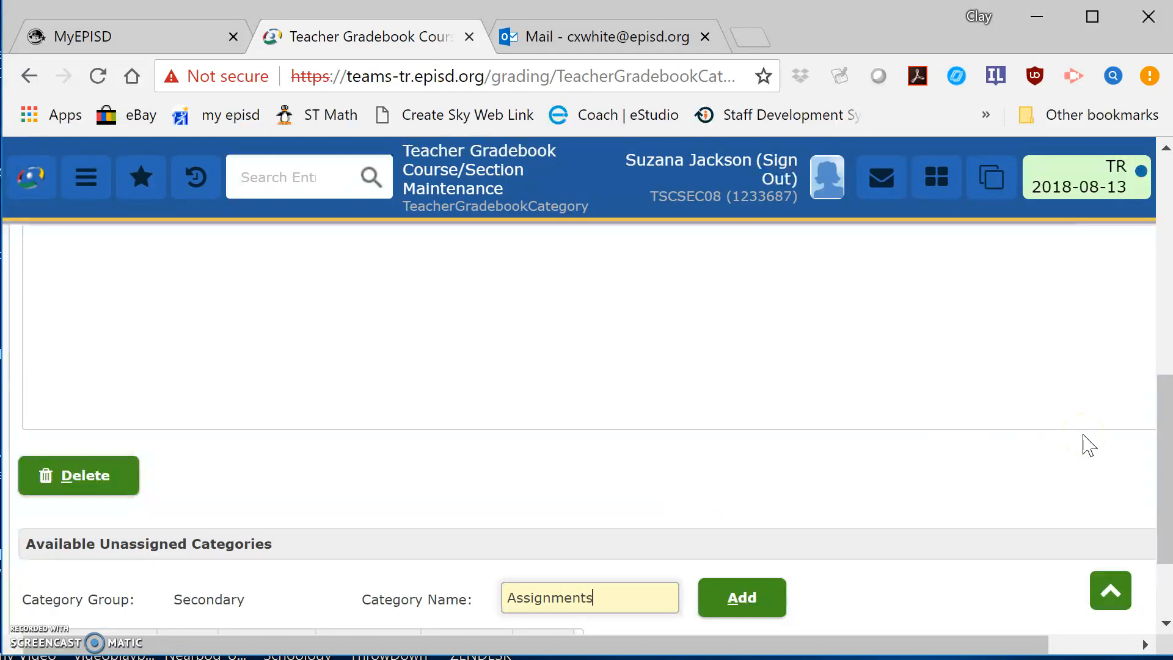
{"action": "left_click", "coordinate": [728, 597]}
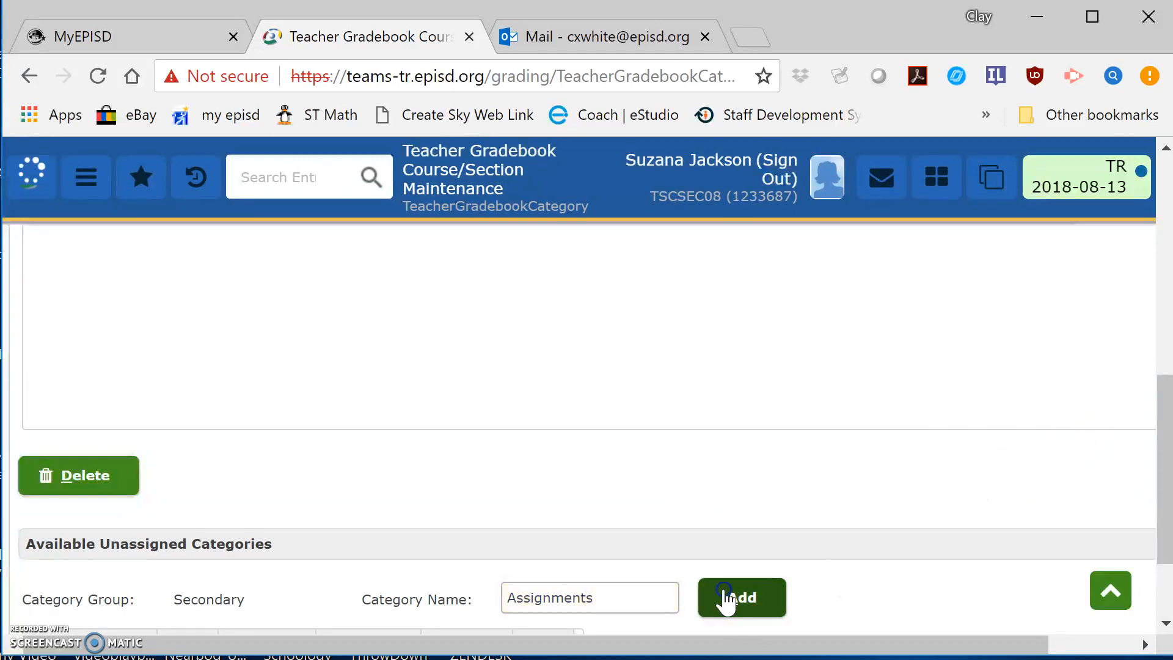
- Set the weight of the Assignments category to 100
{"action": "scroll", "coordinate": [767, 463], "scroll_direction": "up", "scroll_amount": 4}
{"action": "scroll", "coordinate": [768, 463], "scroll_direction": "down", "scroll_amount": 2}
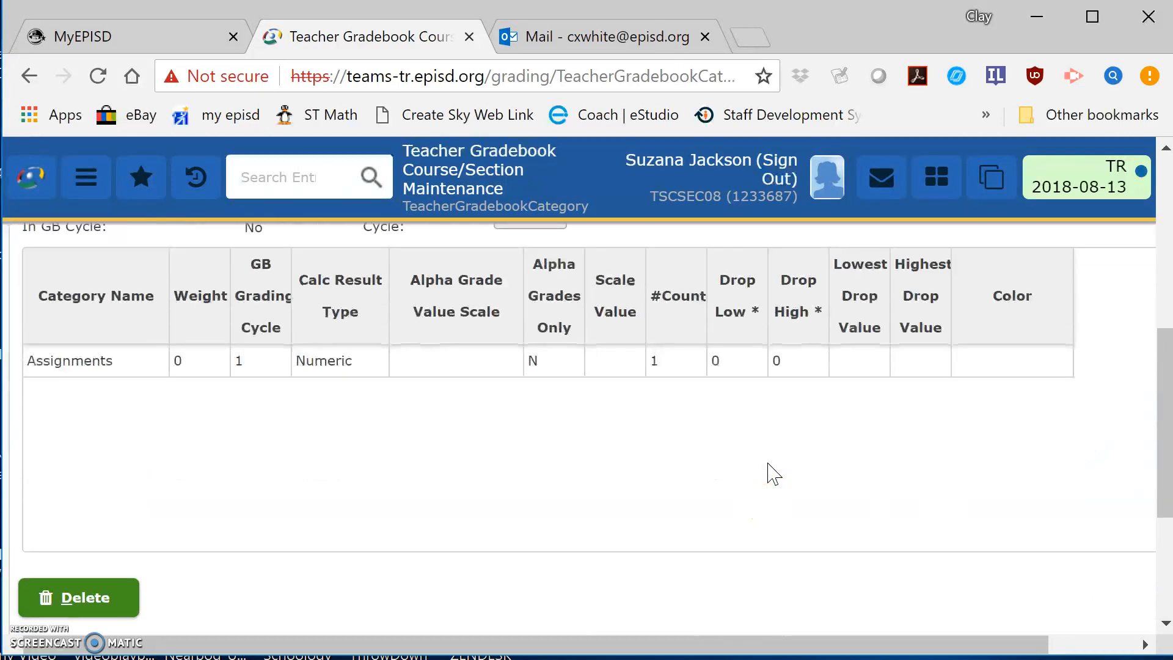
{"action": "left_click", "coordinate": [178, 356]}
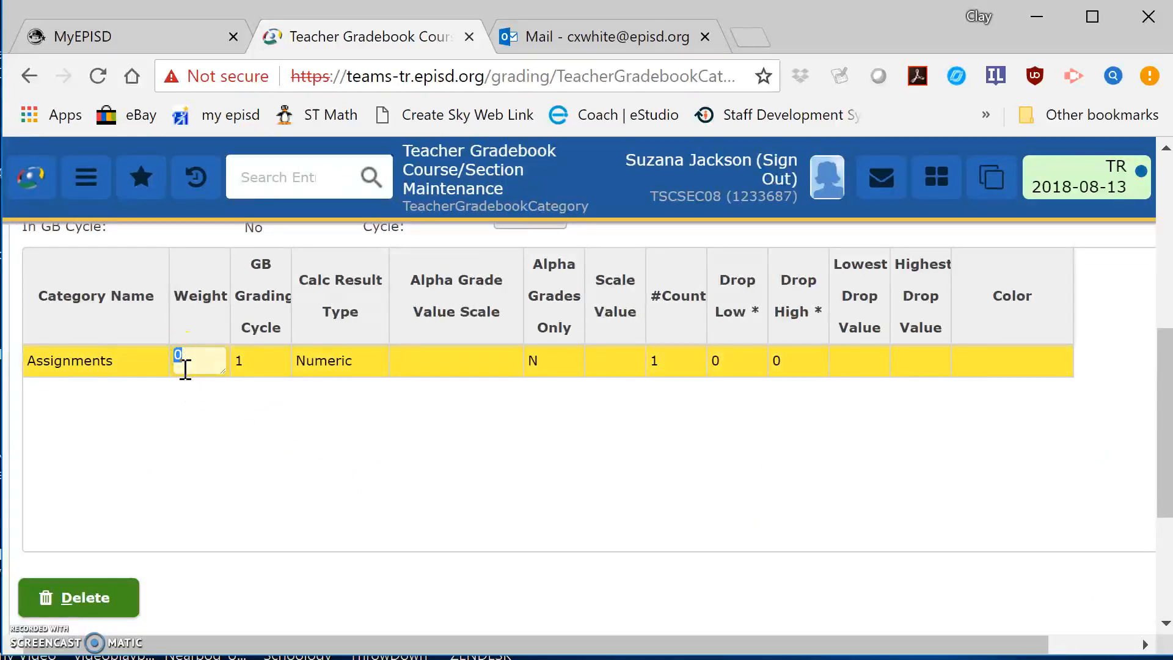
{"action": "type", "text": "100"}
{"action": "left_click", "coordinate": [227, 403]}
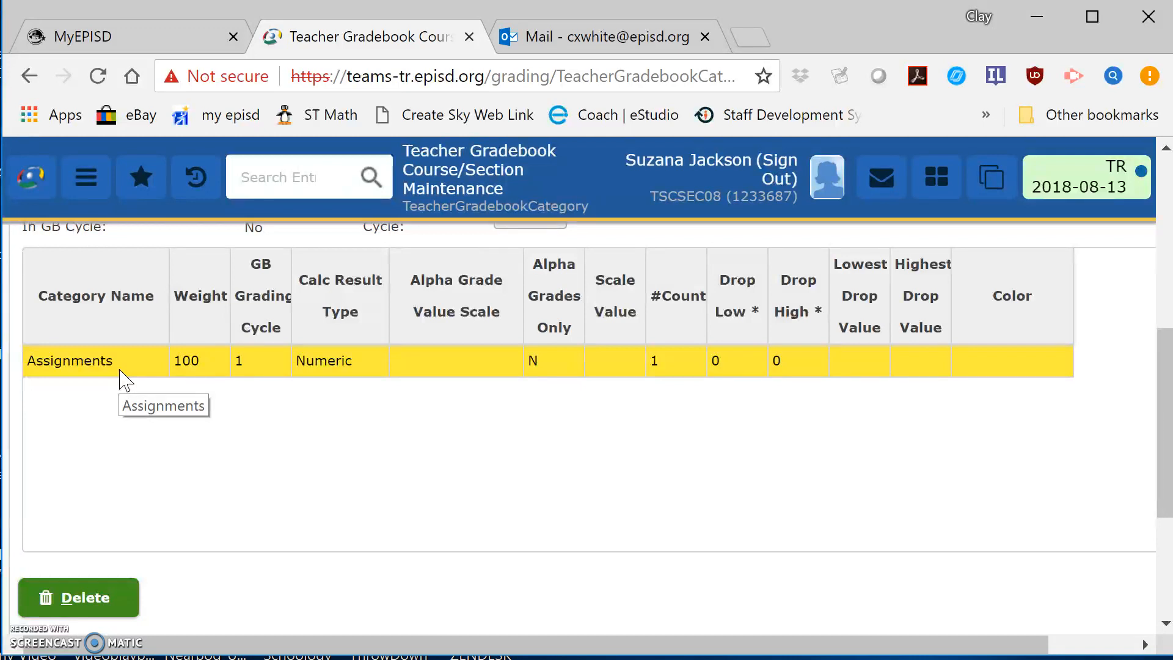
- Set the scale value of the Assignments category to 100
{"action": "left_click", "coordinate": [597, 361]}
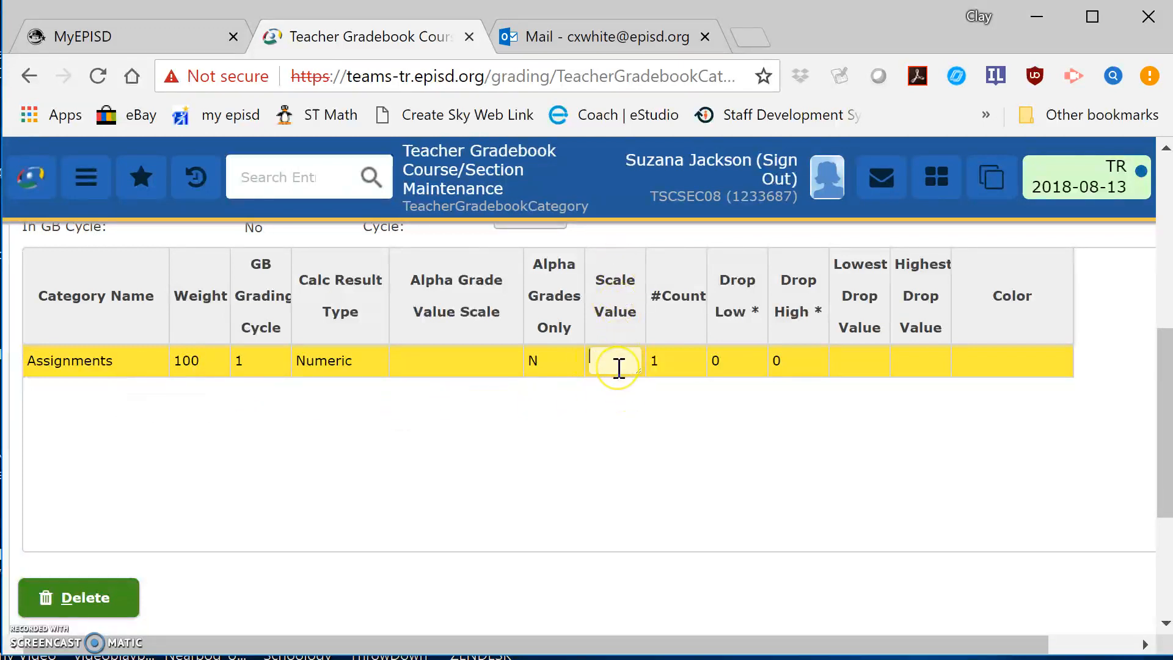
{"action": "type", "text": "100"}
{"action": "left_click", "coordinate": [623, 400]}
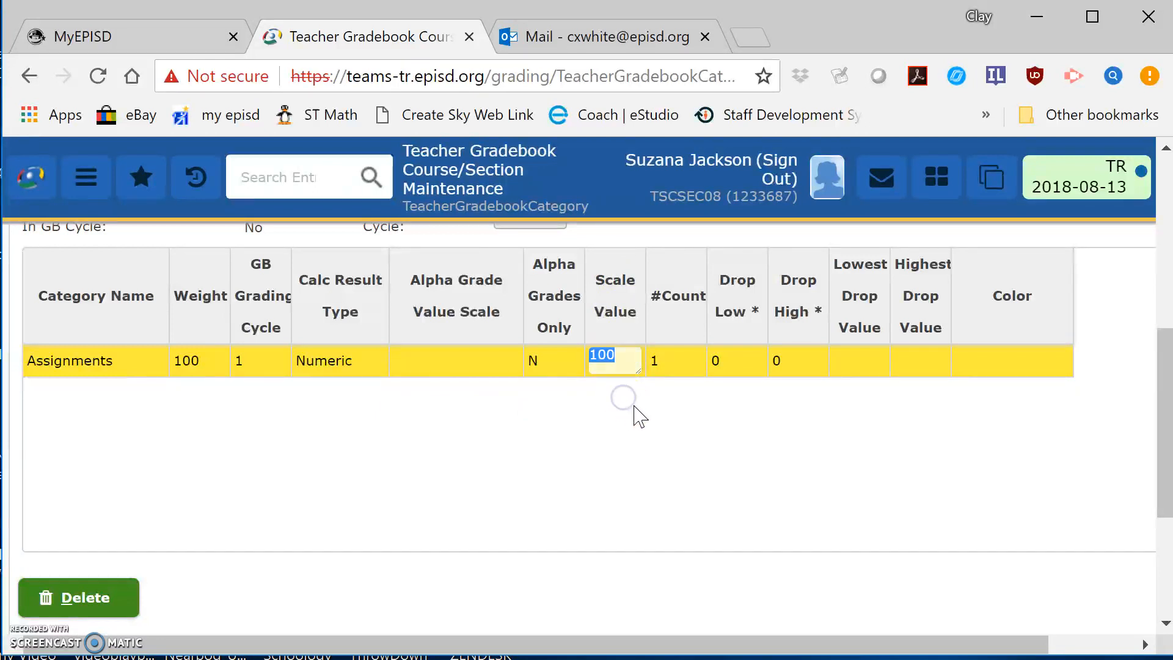
{"action": "left_click", "coordinate": [482, 368]}
{"action": "left_click", "coordinate": [576, 430]}
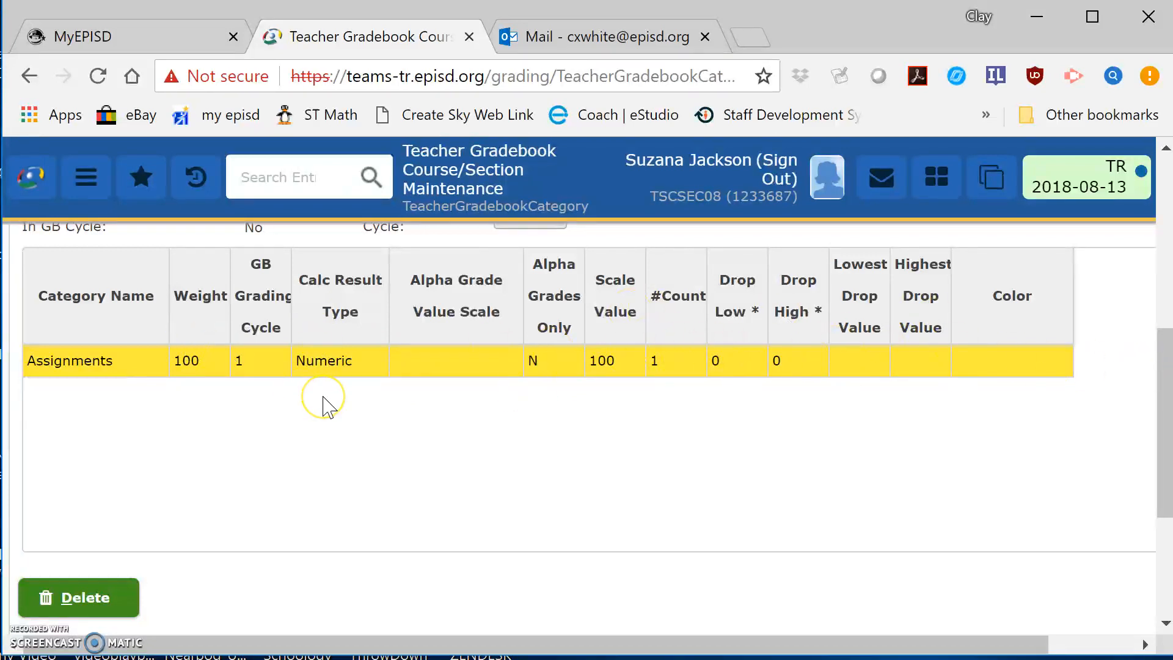
- Add a second gradebook category named Test below the Assignments category
{"action": "scroll", "coordinate": [328, 406], "scroll_direction": "down", "scroll_amount": 2}
{"action": "left_click", "coordinate": [594, 389]}
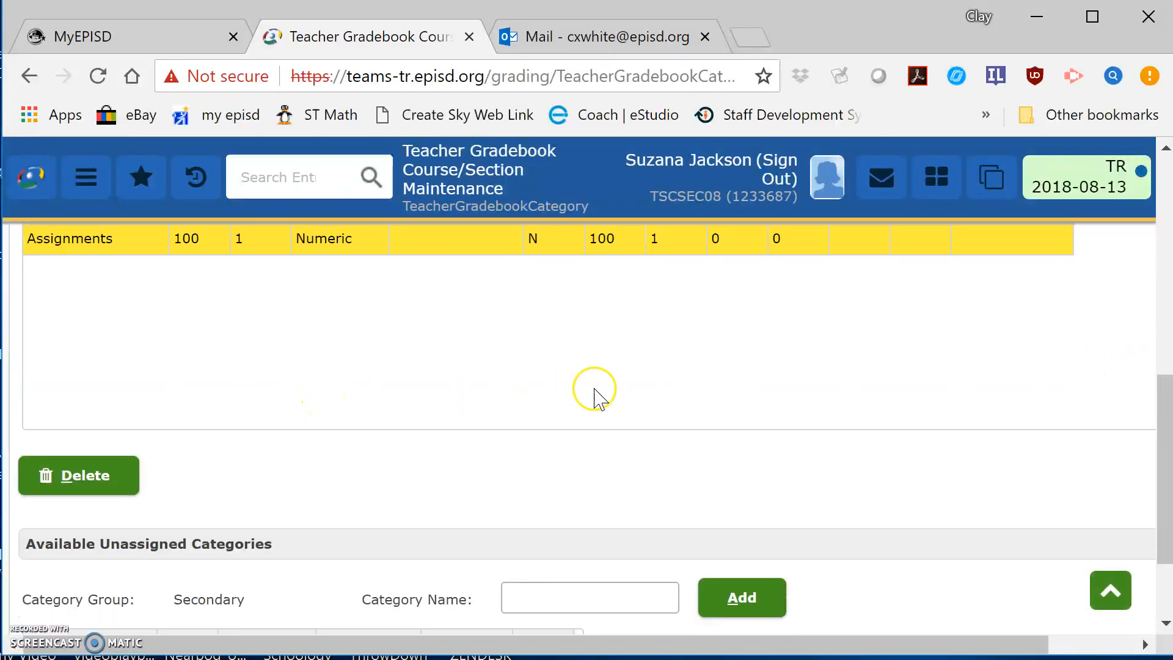
{"action": "scroll", "coordinate": [595, 394], "scroll_direction": "up", "scroll_amount": 2}
{"action": "left_click", "coordinate": [558, 457]}
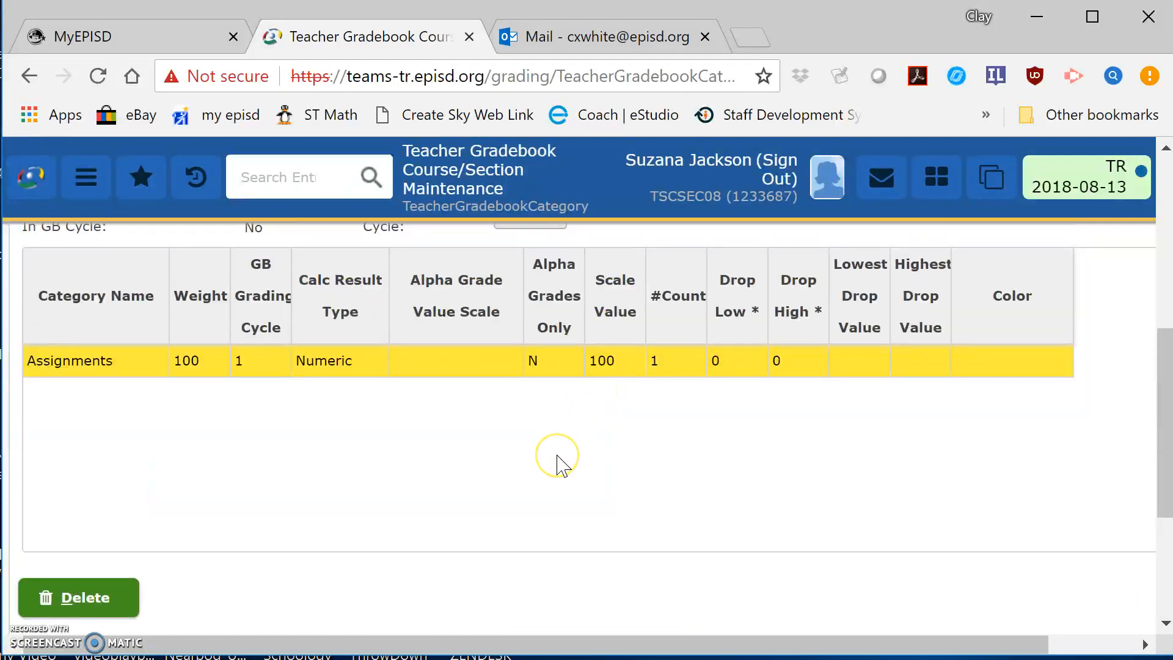
{"action": "scroll", "coordinate": [559, 461], "scroll_direction": "down", "scroll_amount": 2}
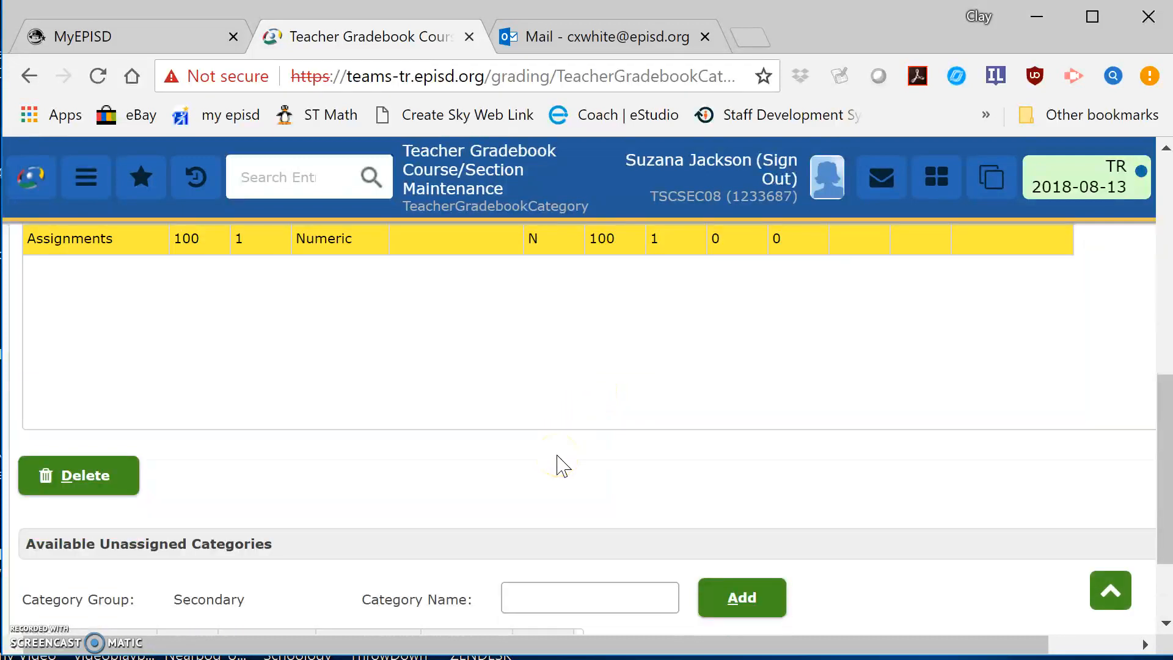
{"action": "left_click", "coordinate": [560, 461]}
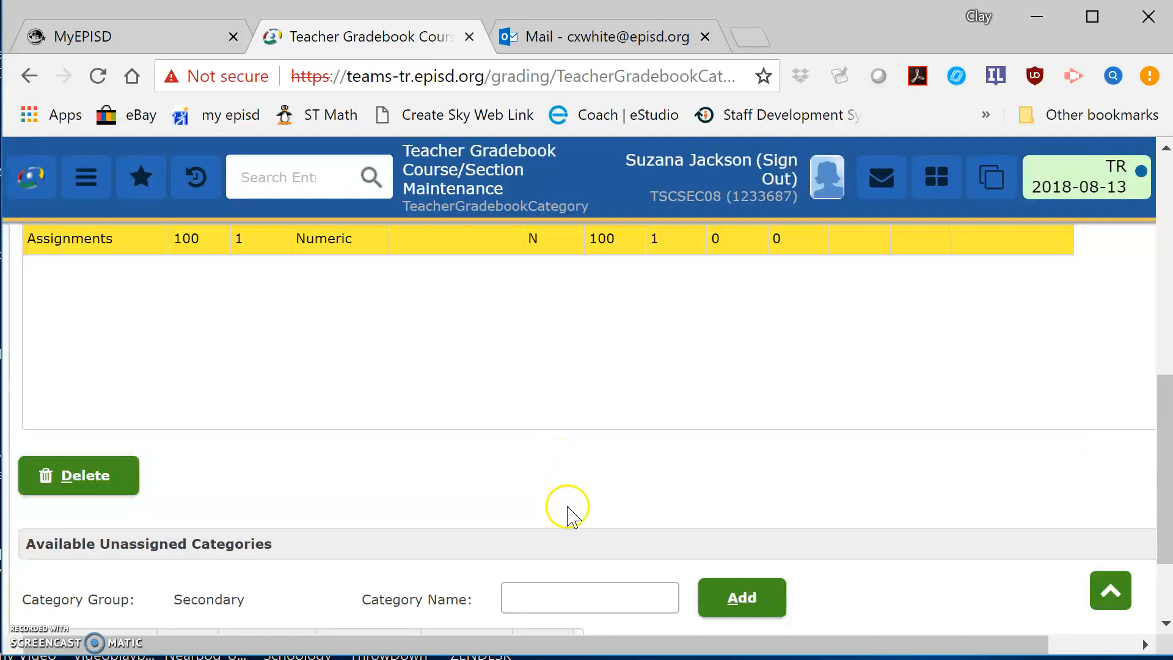
{"action": "left_click", "coordinate": [517, 601]}
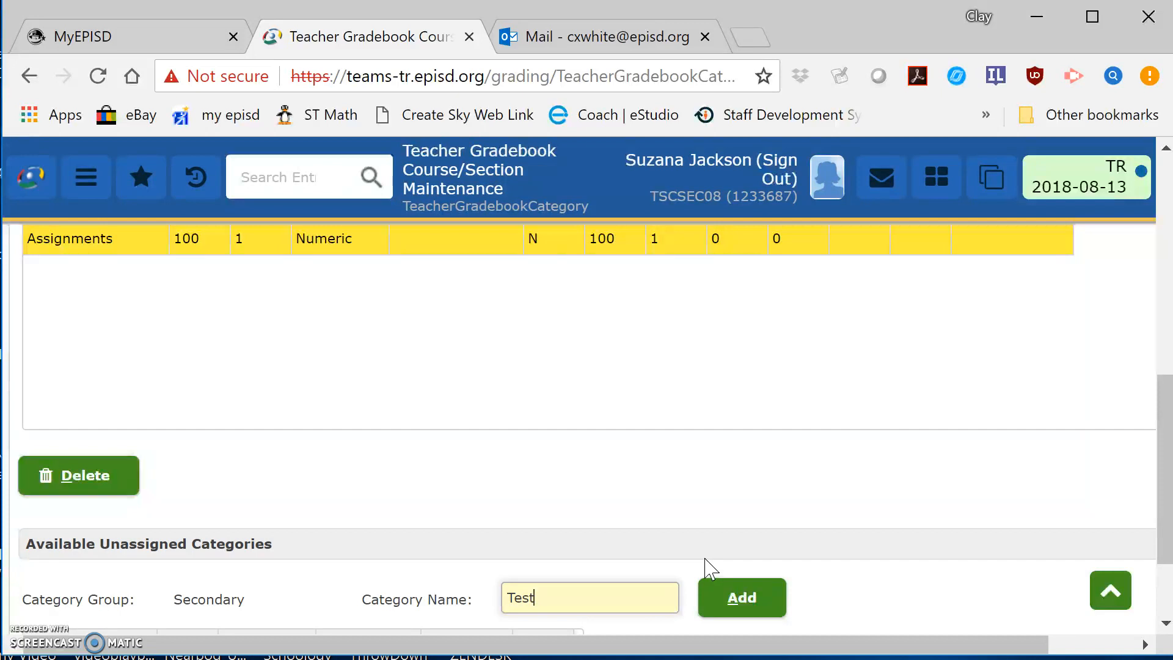
{"action": "left_click", "coordinate": [725, 596]}
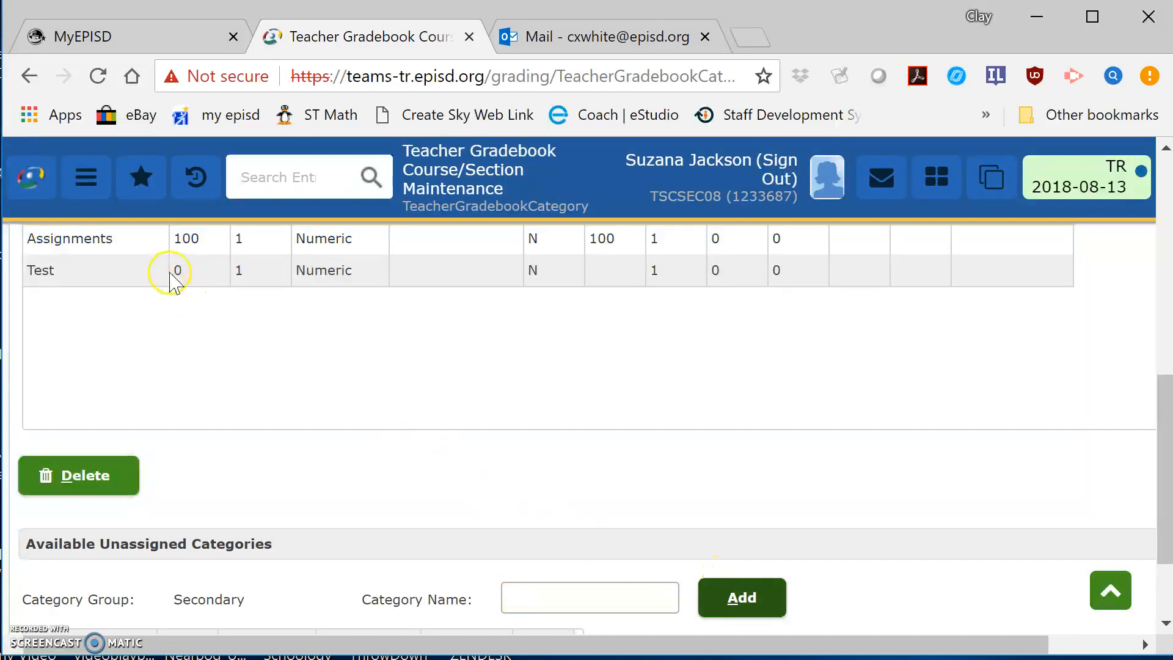
- Set the category weights to 30 for Assignments and 70 for Test
{"action": "scroll", "coordinate": [232, 287], "scroll_direction": "up", "scroll_amount": 2}
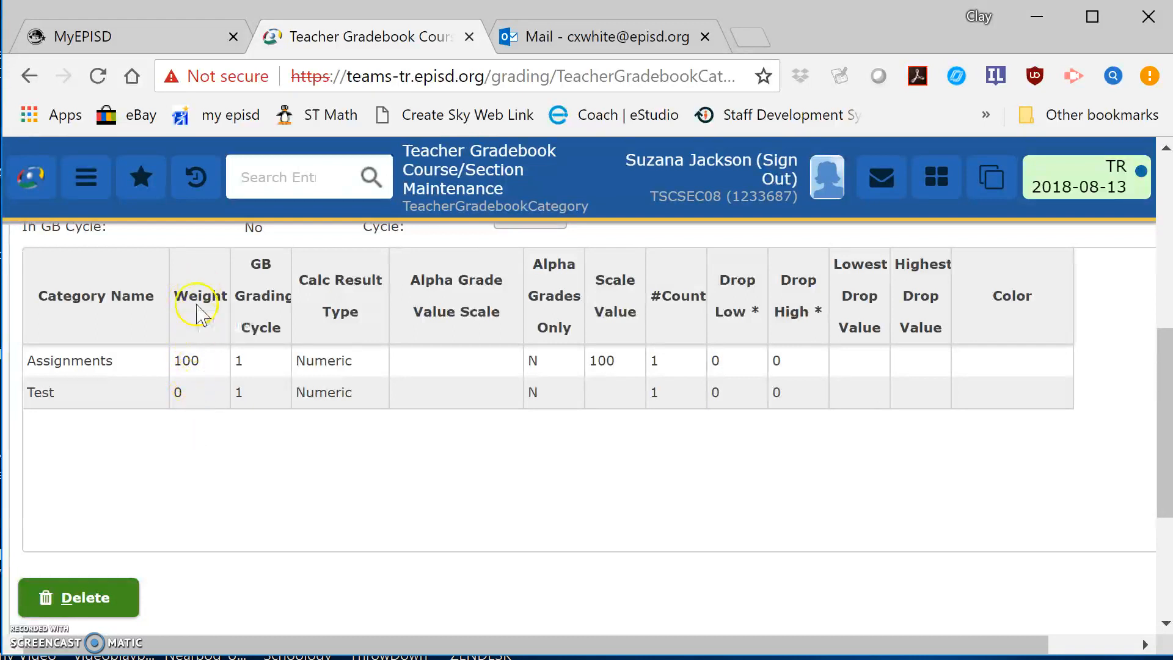
{"action": "left_click", "coordinate": [198, 365]}
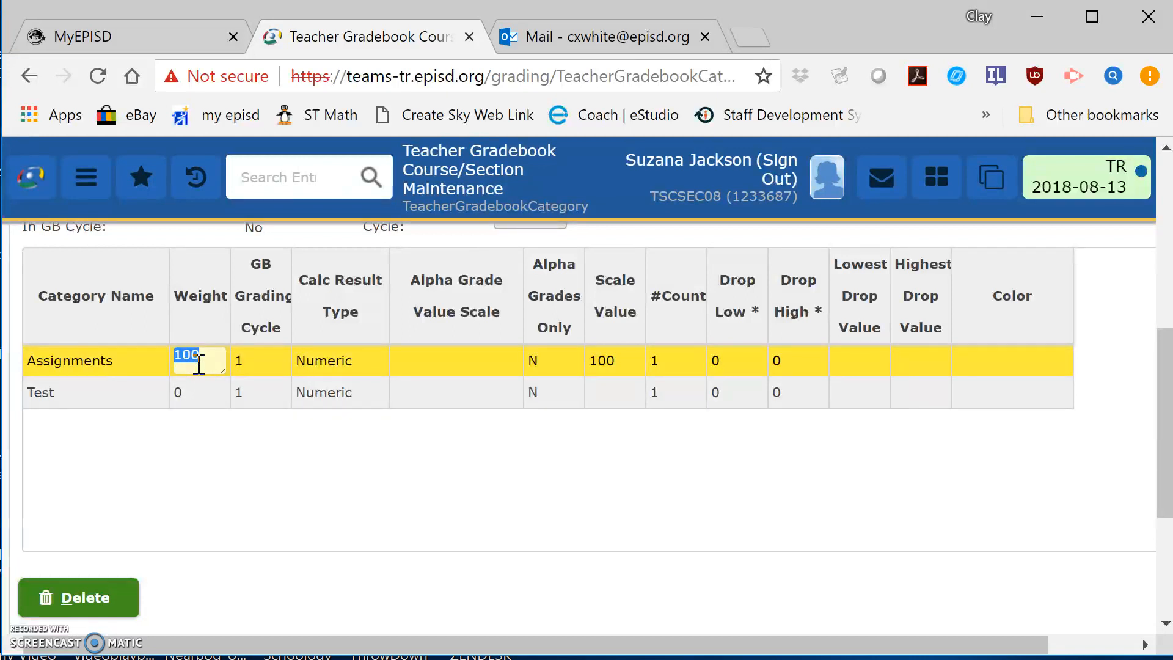
{"action": "type", "text": "30"}
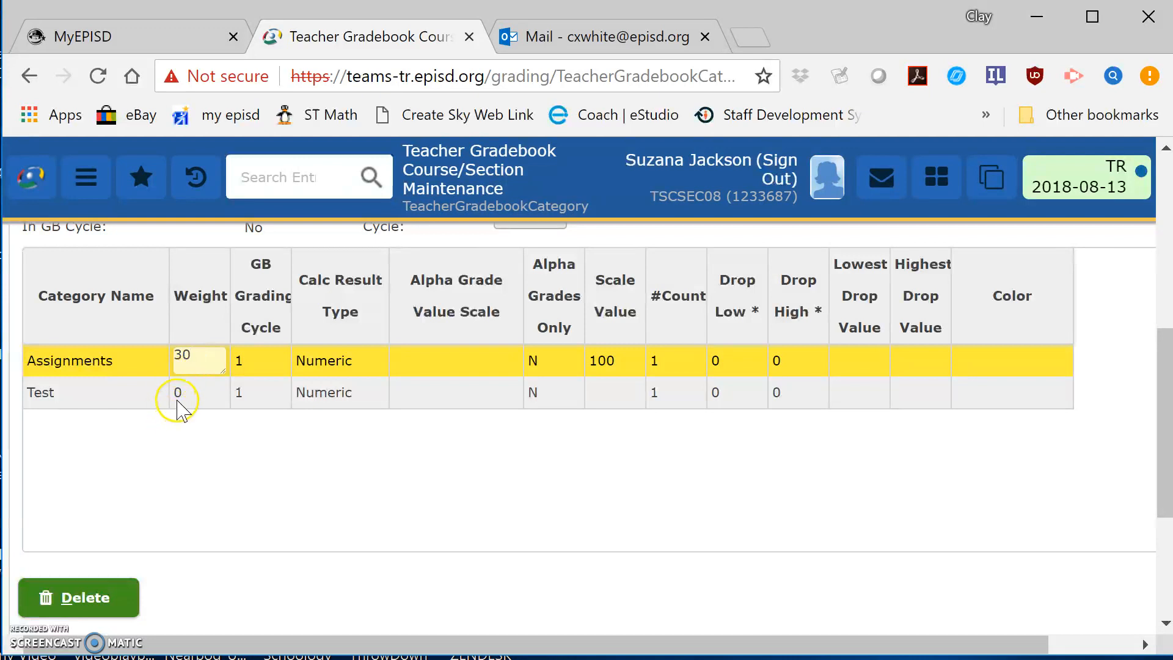
{"action": "left_click", "coordinate": [178, 394]}
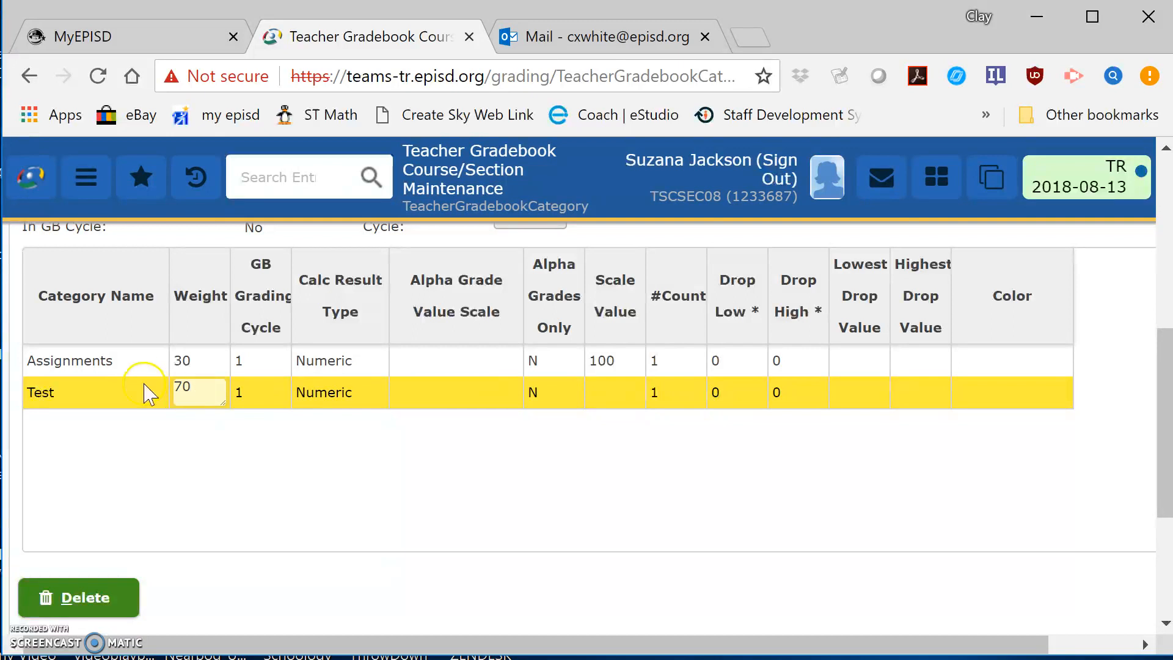
{"action": "left_click", "coordinate": [118, 387]}
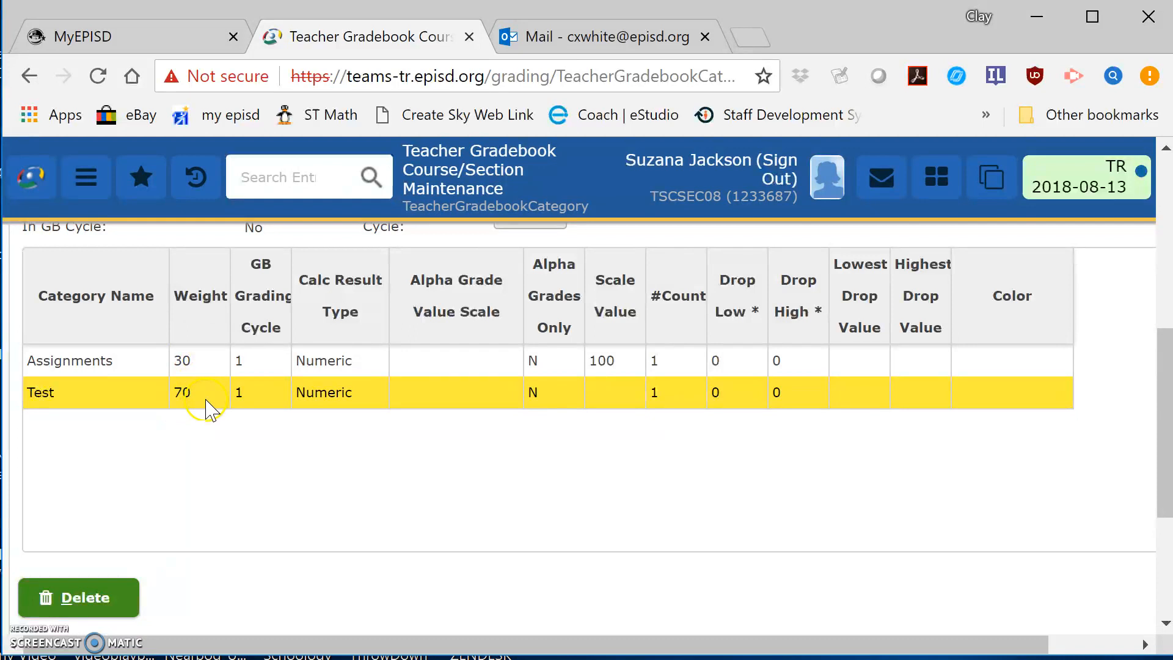
- Set the scale value of the Test category to 100
{"action": "left_click", "coordinate": [599, 396]}
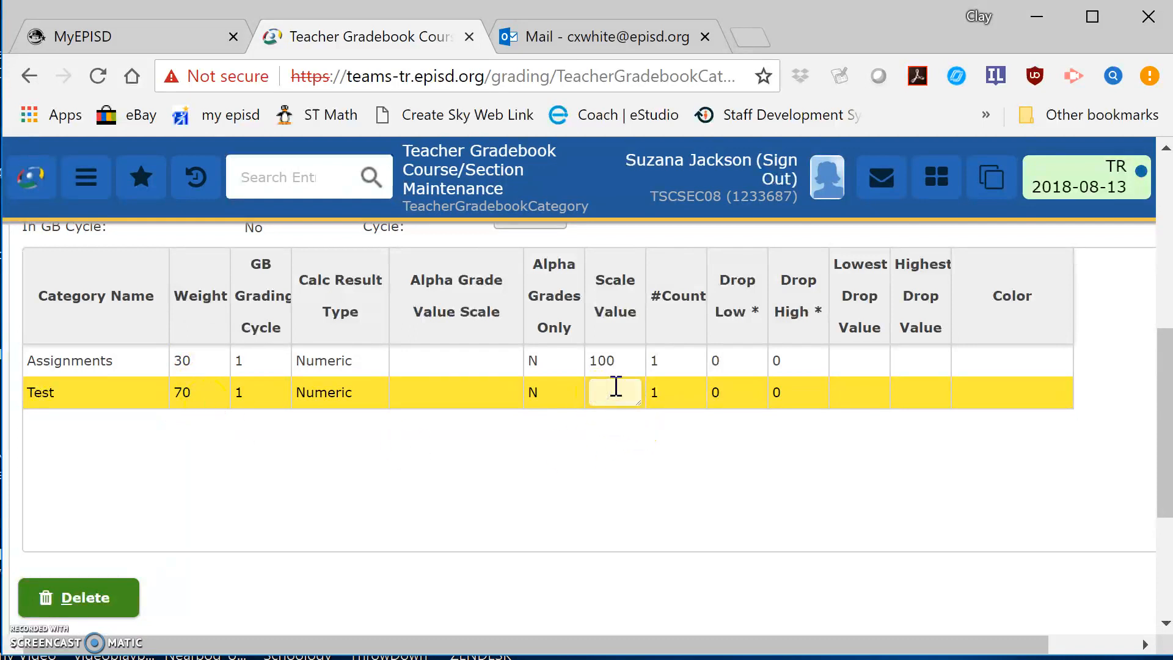
{"action": "left_click", "coordinate": [607, 431]}
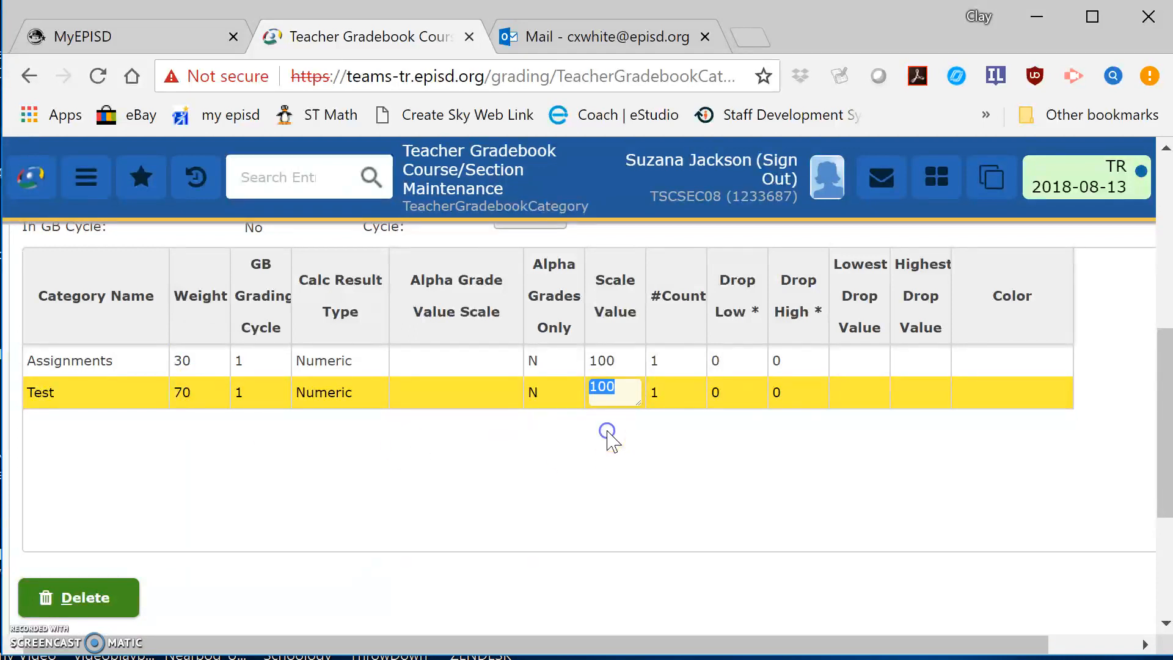
{"action": "left_click", "coordinate": [596, 432]}
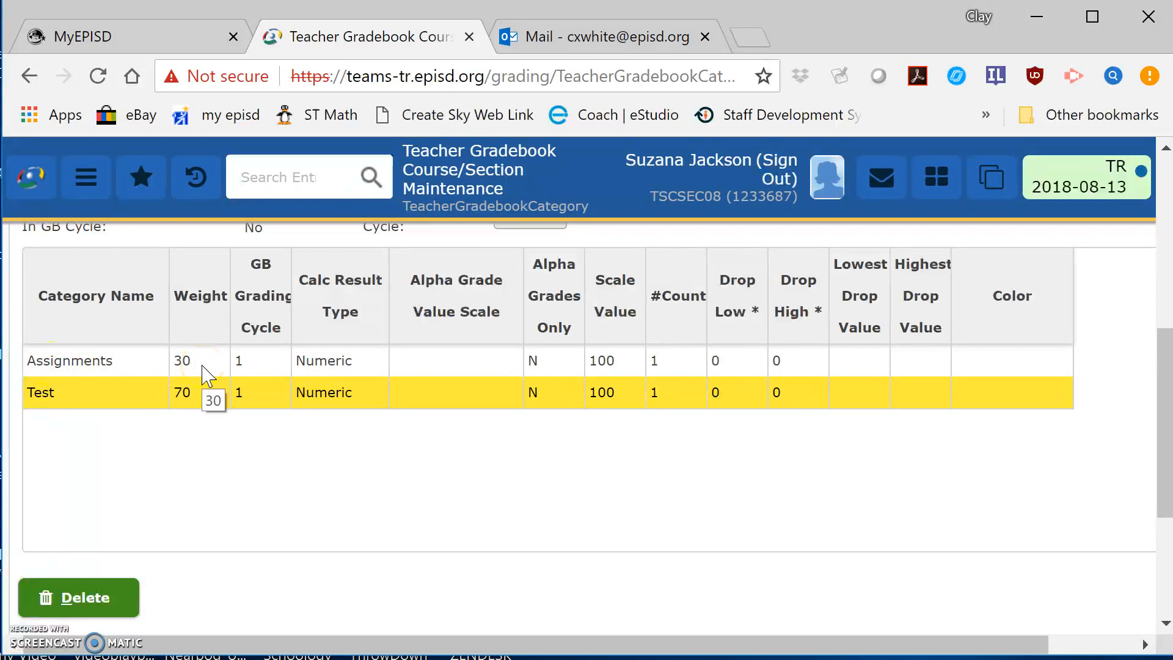
- Open the category copying page, add all course sections to the copy targets, and remove them all again
{"action": "scroll", "coordinate": [659, 510], "scroll_direction": "down", "scroll_amount": 2}
{"action": "scroll", "coordinate": [662, 515], "scroll_direction": "down", "scroll_amount": 2}
{"action": "scroll", "coordinate": [667, 518], "scroll_direction": "up", "scroll_amount": 8}
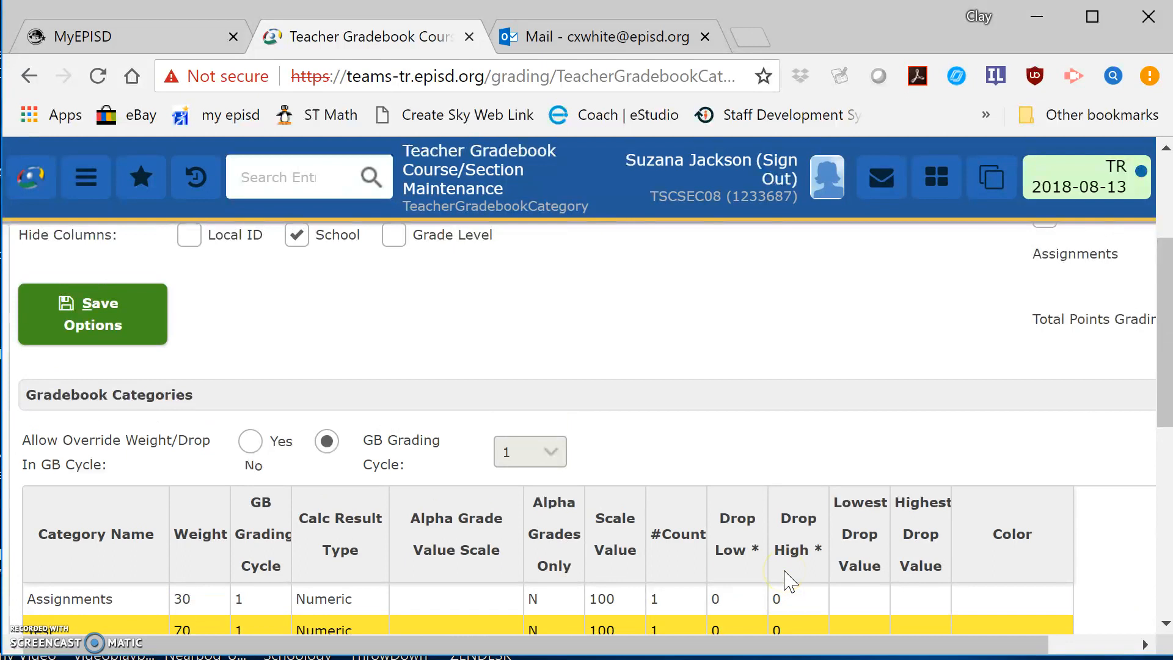
{"action": "scroll", "coordinate": [787, 580], "scroll_direction": "down", "scroll_amount": 4}
{"action": "scroll", "coordinate": [788, 580], "scroll_direction": "up", "scroll_amount": 2}
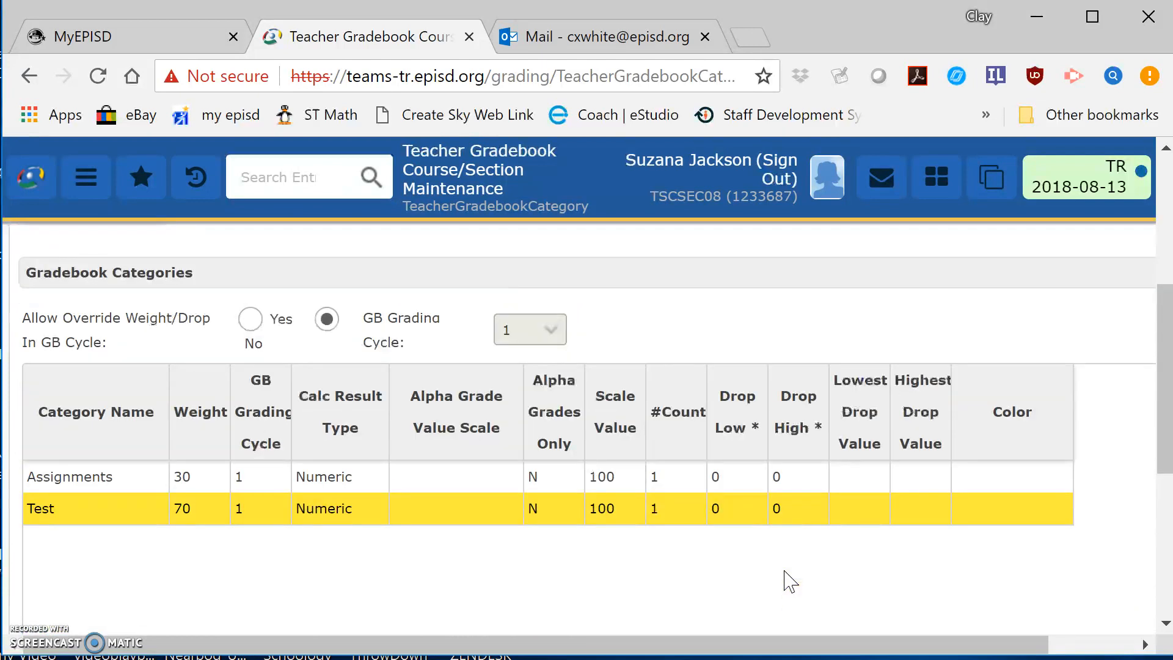
{"action": "scroll", "coordinate": [788, 580], "scroll_direction": "up", "scroll_amount": 5}
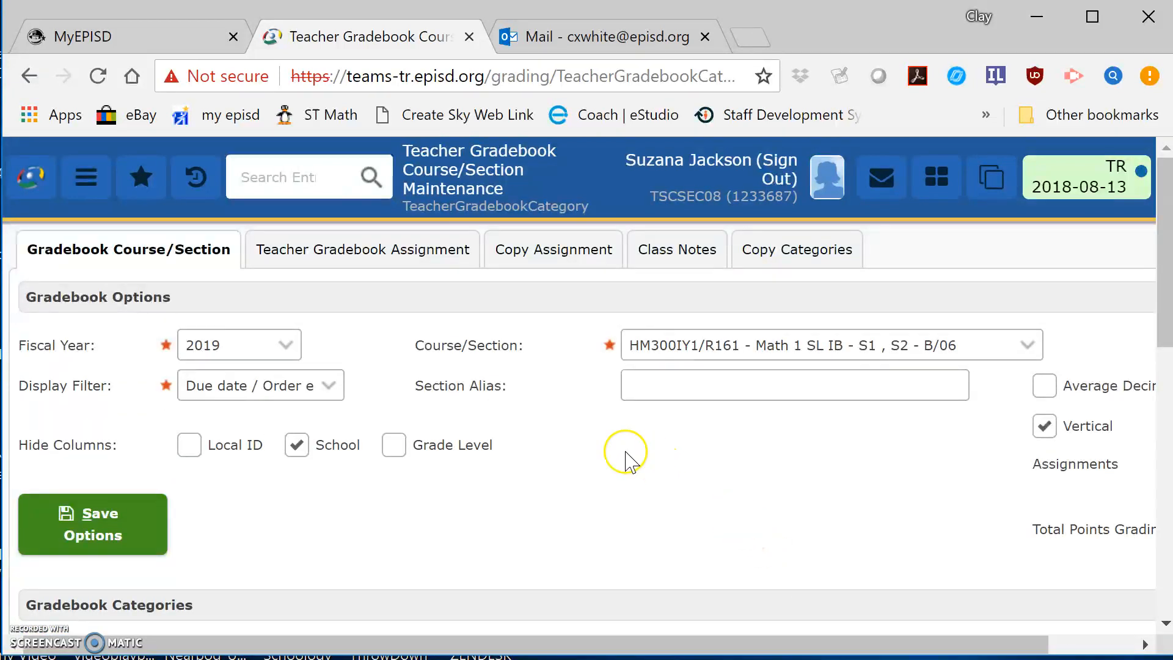
{"action": "left_click", "coordinate": [808, 261]}
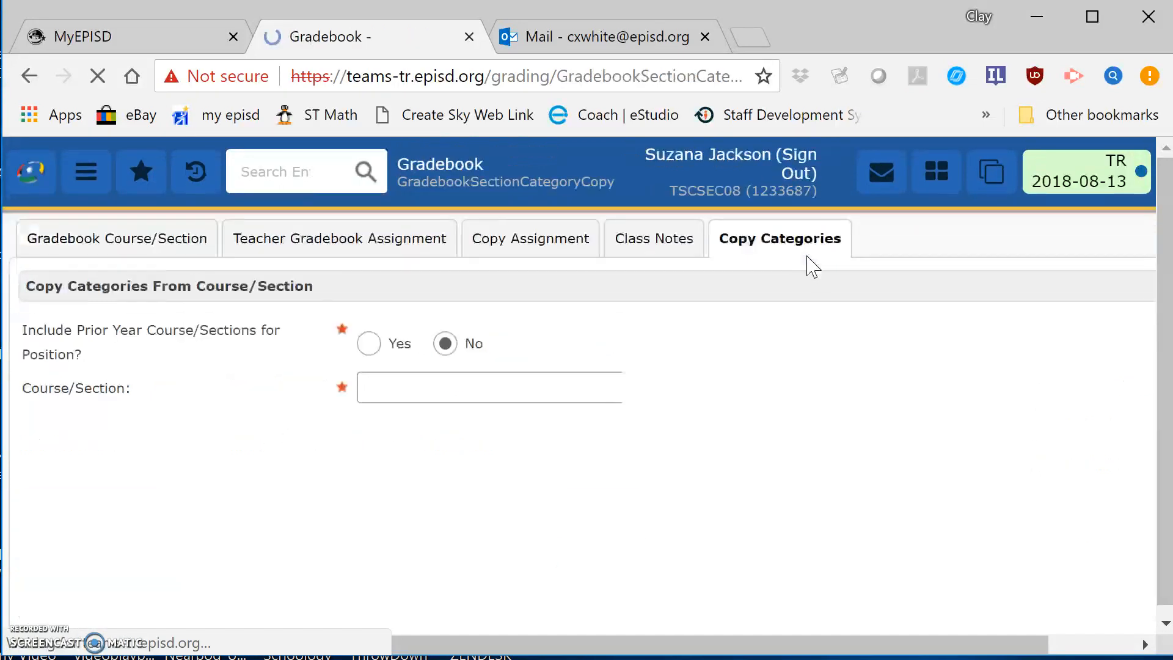
{"action": "scroll", "coordinate": [819, 361], "scroll_direction": "down", "scroll_amount": 4}
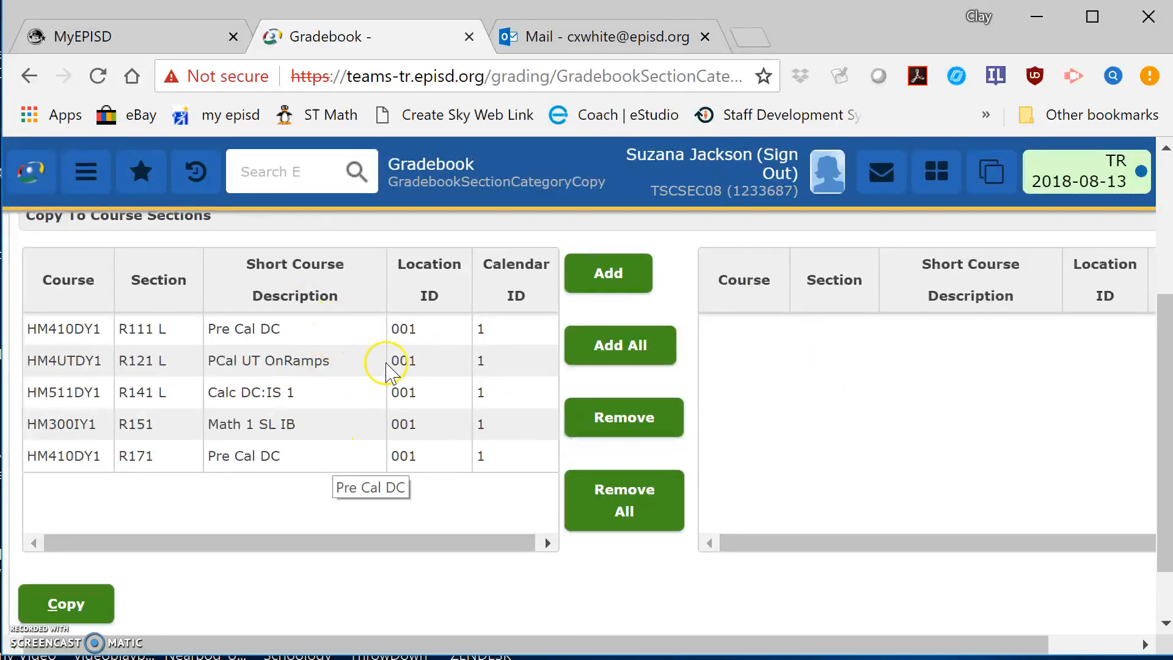
{"action": "left_click", "coordinate": [620, 360]}
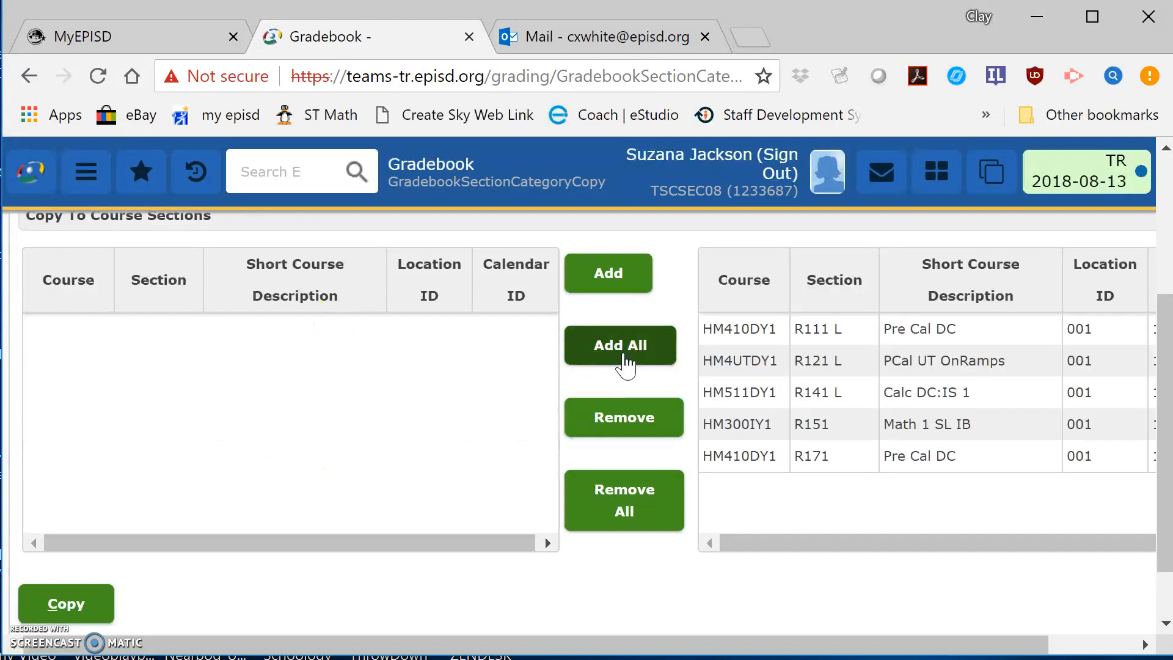
{"action": "left_click", "coordinate": [626, 494]}
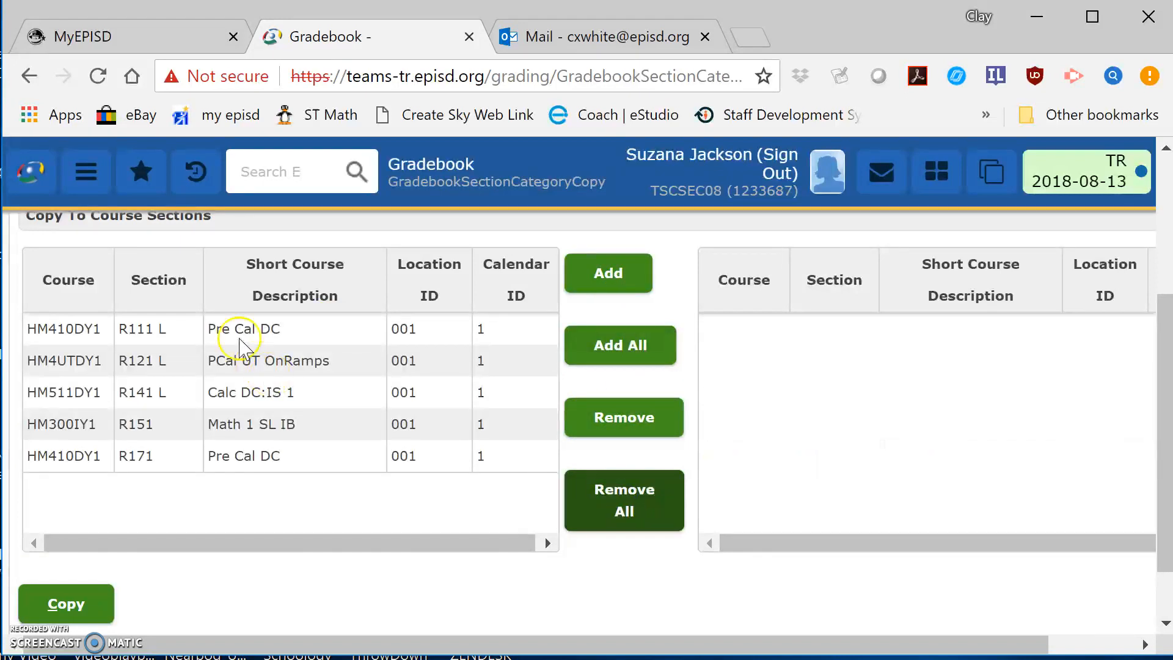
- Add the Pre Cal DC section R111 L and the Calc DC:IS 1 section R141 L to the category copy targets
{"action": "left_click", "coordinate": [240, 337]}
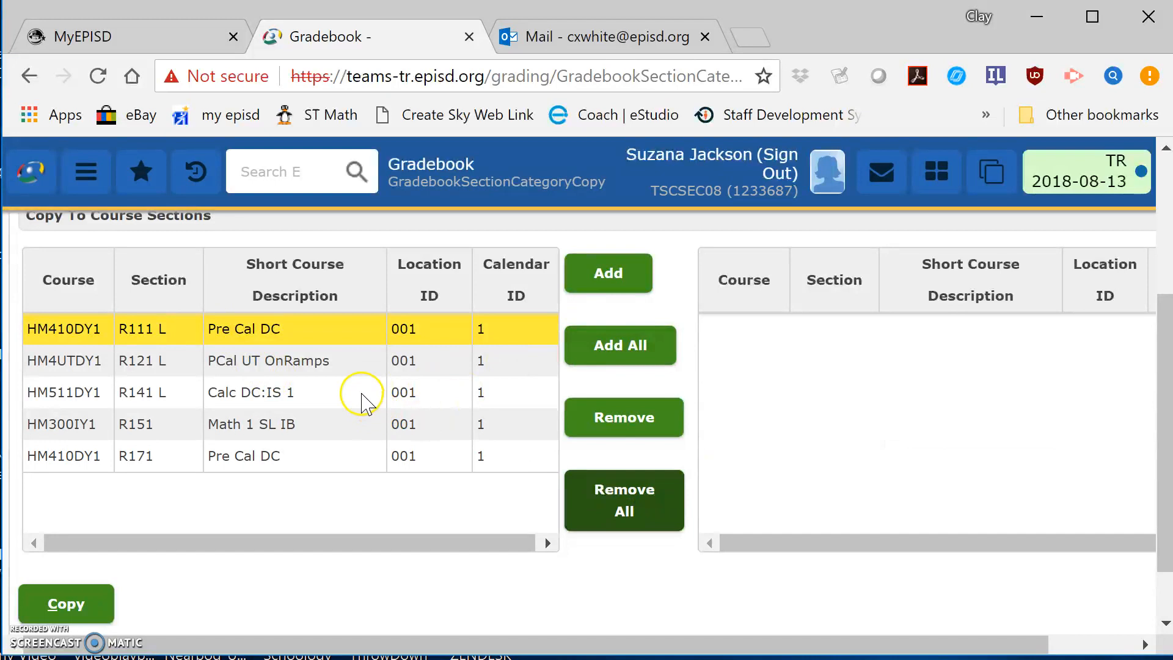
{"action": "left_click", "coordinate": [358, 394]}
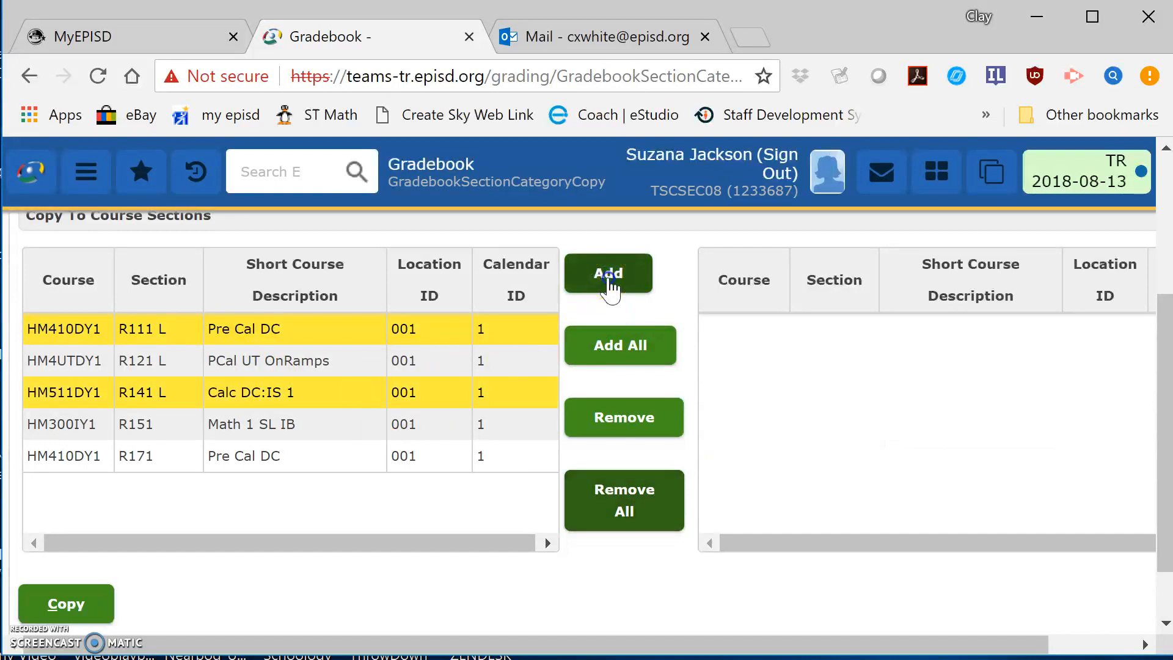
{"action": "left_click", "coordinate": [608, 286]}
{"action": "scroll", "coordinate": [812, 445], "scroll_direction": "down", "scroll_amount": 2}
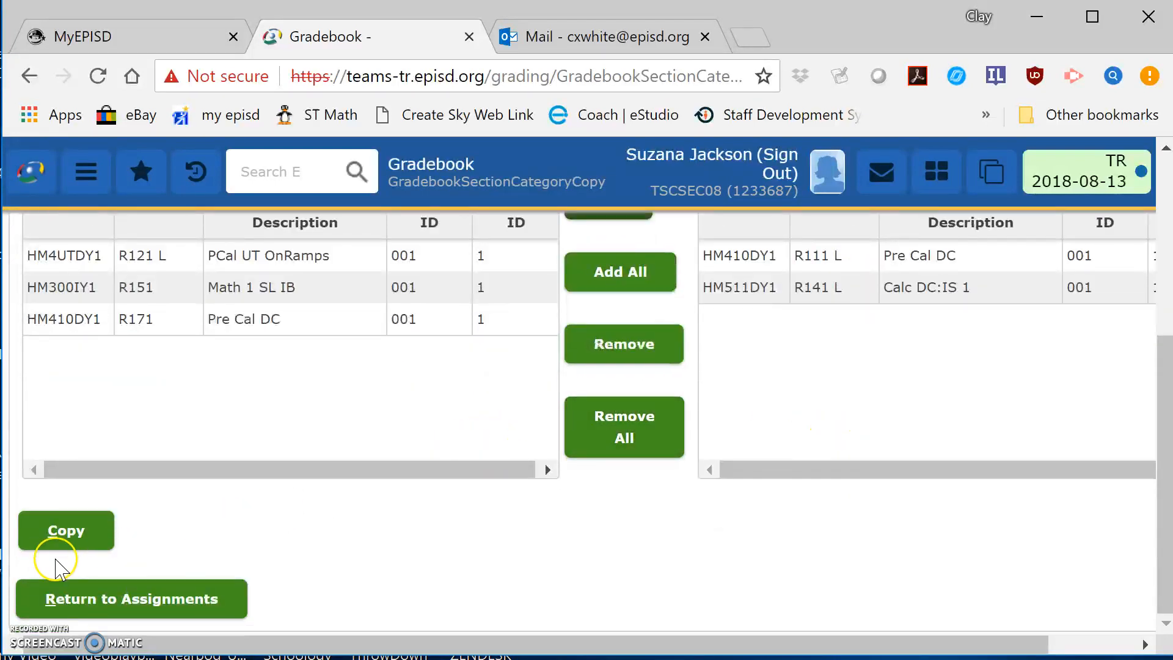
{"action": "scroll", "coordinate": [610, 581], "scroll_direction": "up", "scroll_amount": 5}
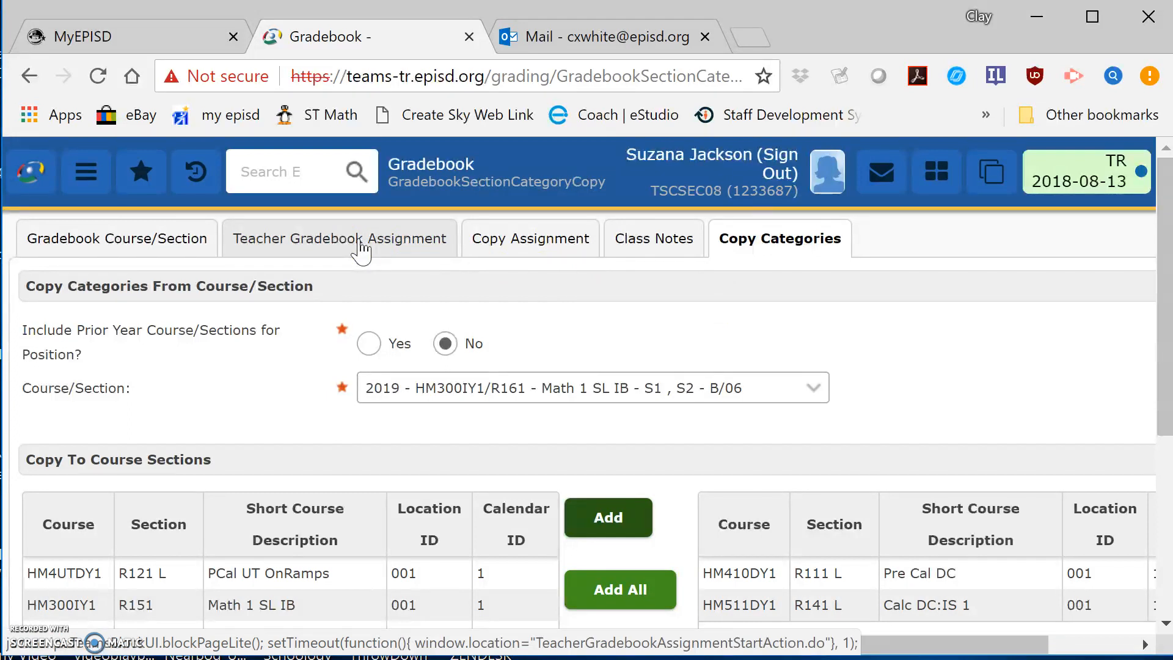
- Add a new gradebook assignment for the Math 1 SL IB section and assign it to the Assignments category
{"action": "left_click", "coordinate": [361, 246]}
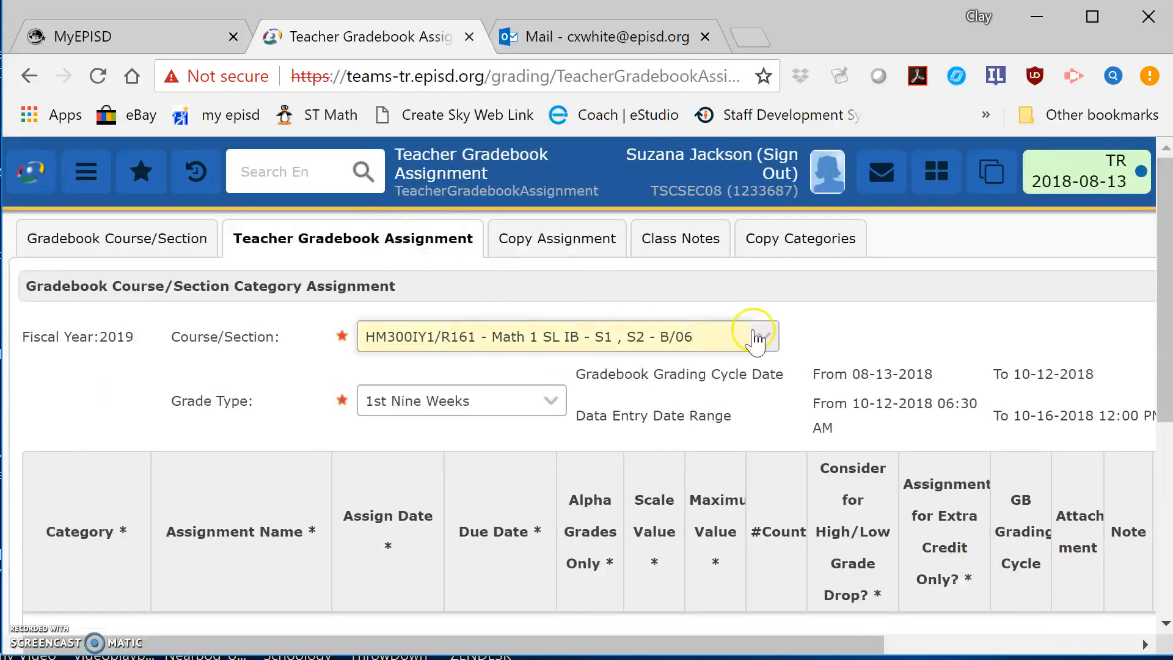
{"action": "scroll", "coordinate": [805, 360], "scroll_direction": "down", "scroll_amount": 5}
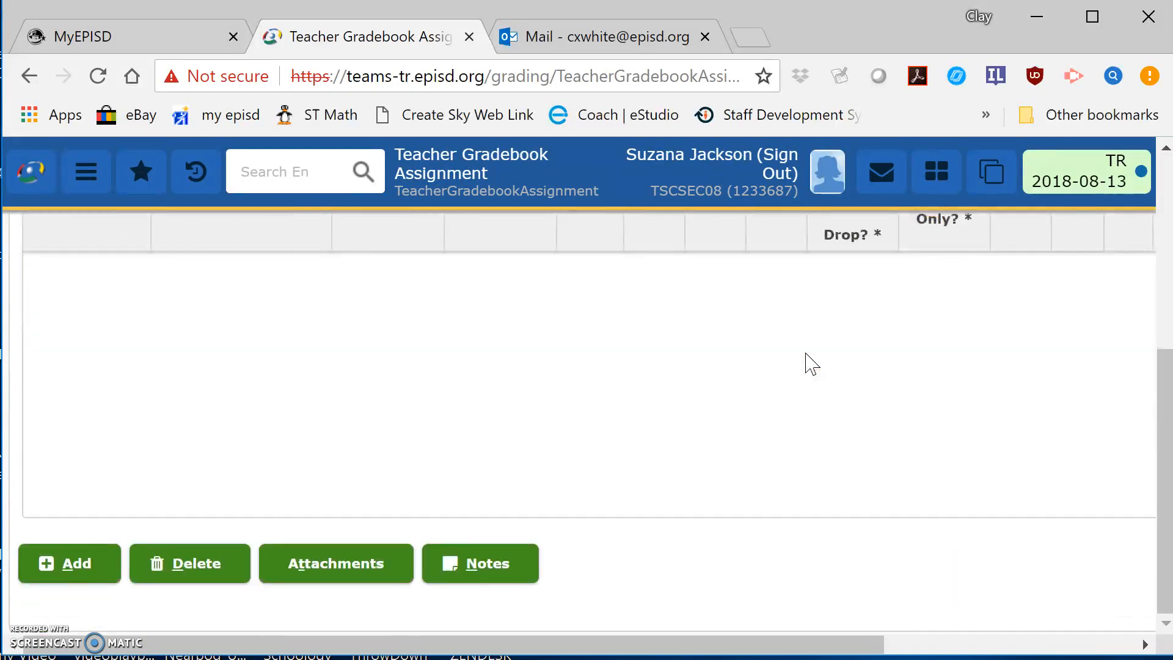
{"action": "left_click", "coordinate": [89, 568]}
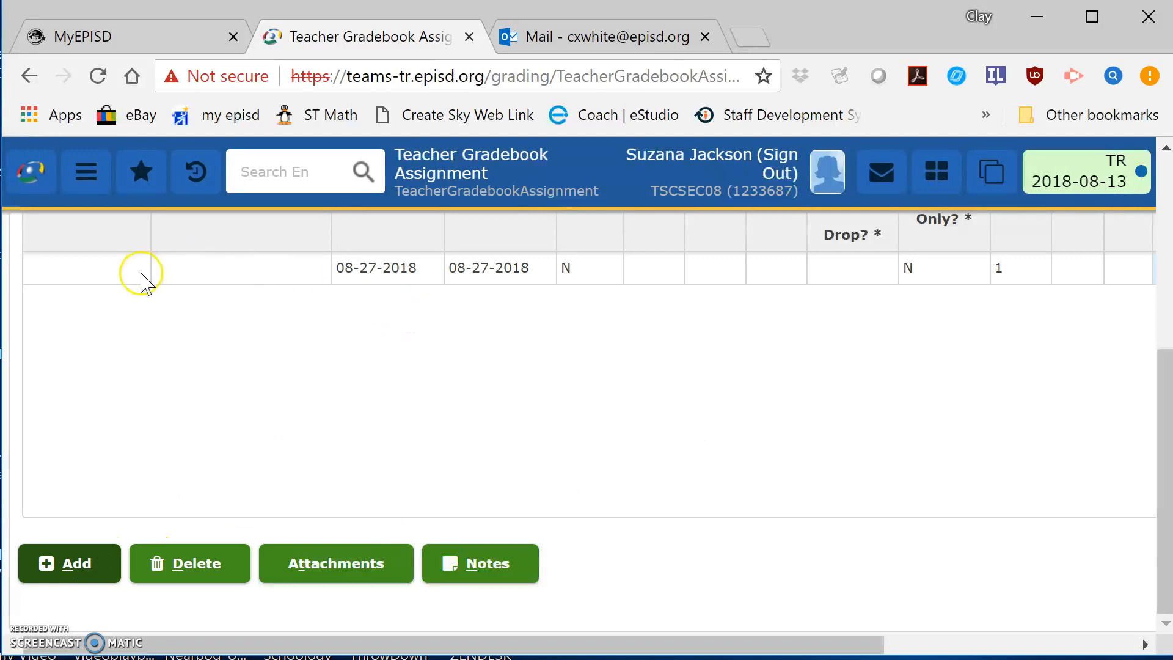
{"action": "left_click", "coordinate": [117, 276]}
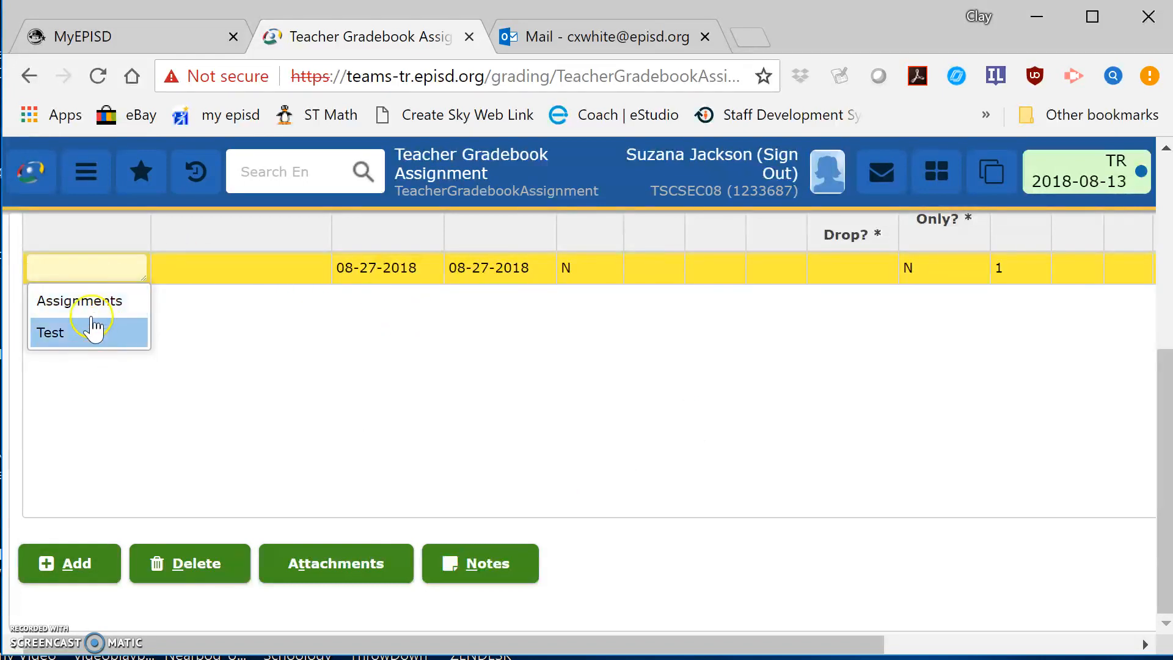
{"action": "left_click", "coordinate": [87, 305]}
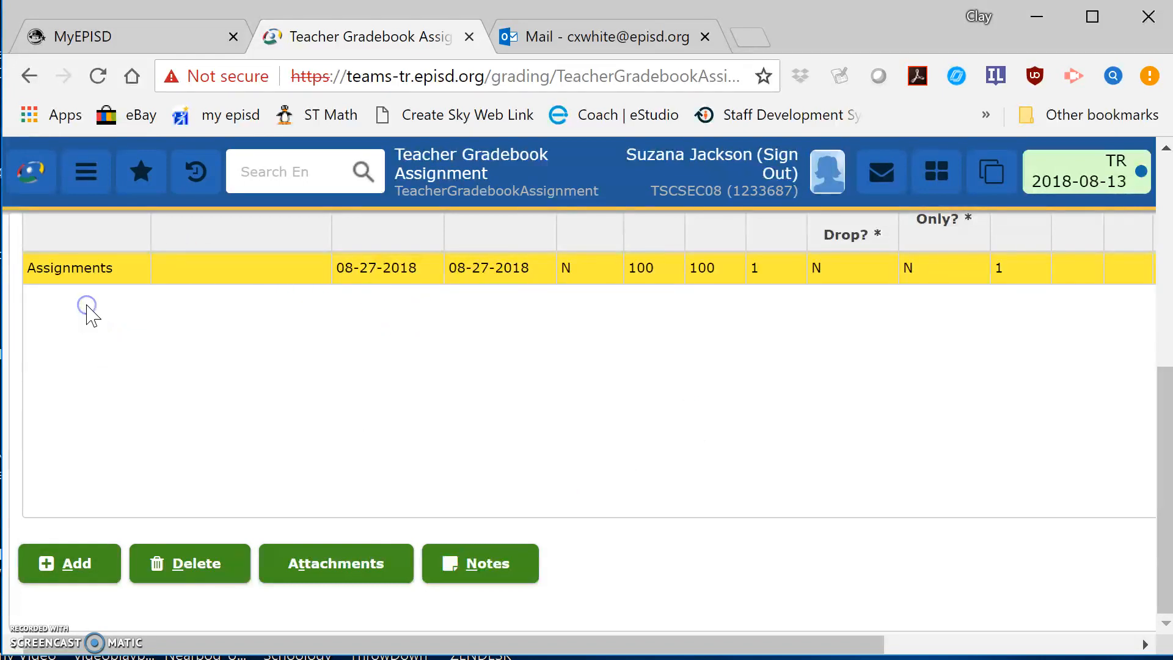
- Name the new assignment Homework 1 and check its dates against the grading cycle dates
{"action": "left_click", "coordinate": [174, 270]}
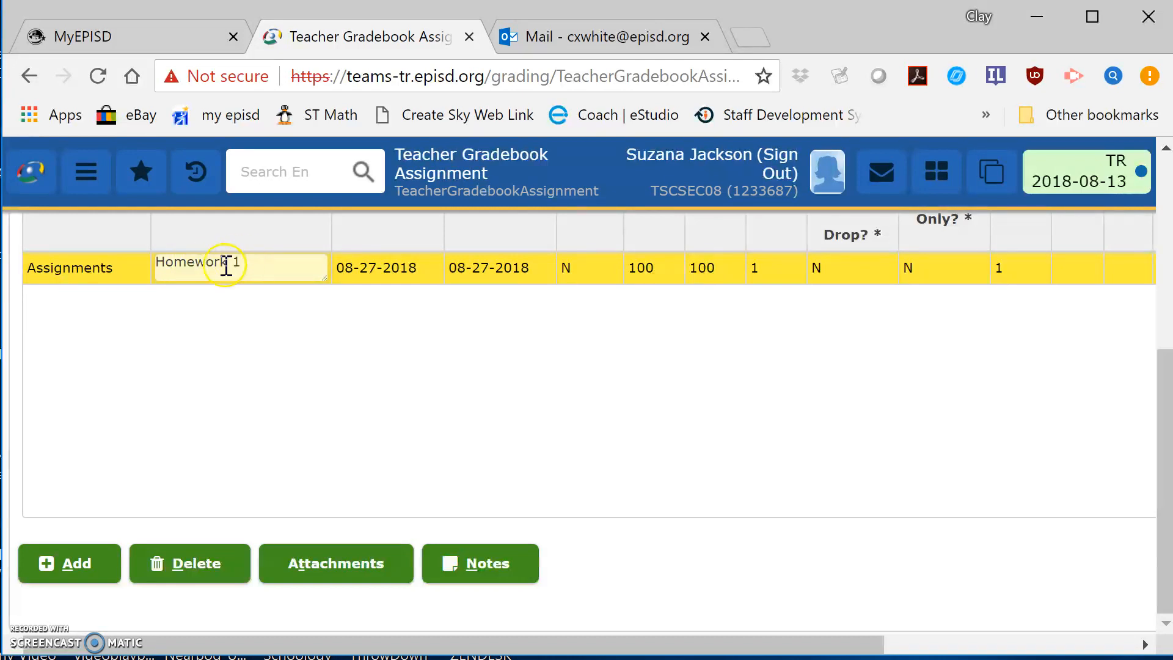
{"action": "scroll", "coordinate": [549, 448], "scroll_direction": "up", "scroll_amount": 2}
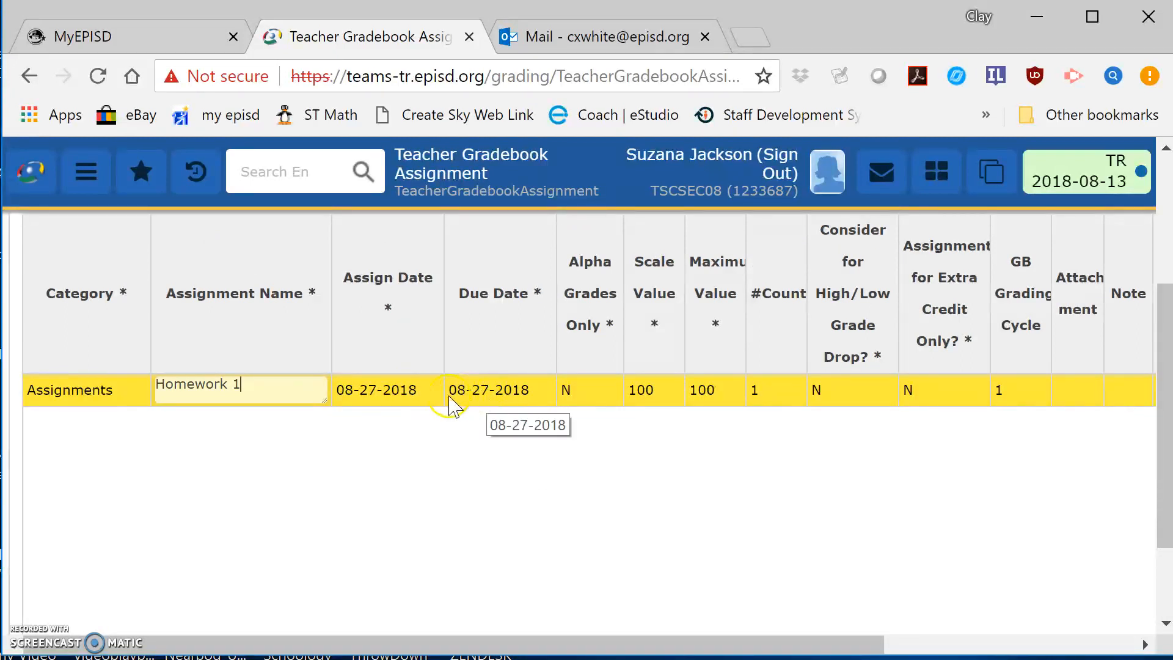
{"action": "scroll", "coordinate": [777, 439], "scroll_direction": "up", "scroll_amount": 4}
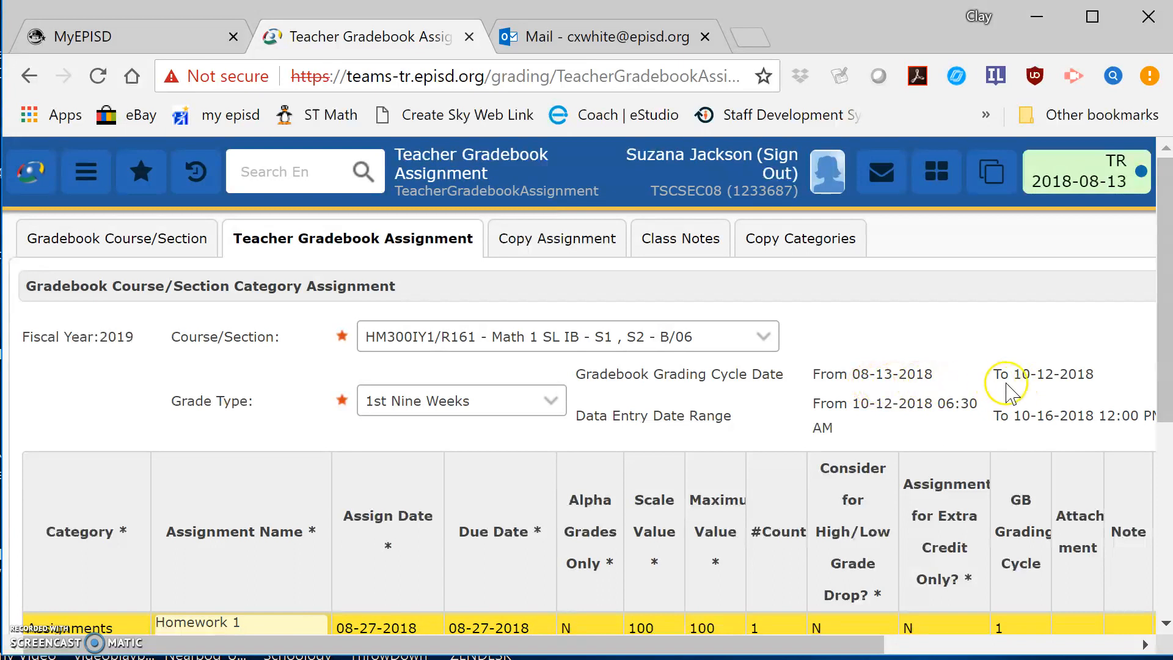
{"action": "scroll", "coordinate": [602, 419], "scroll_direction": "down", "scroll_amount": 4}
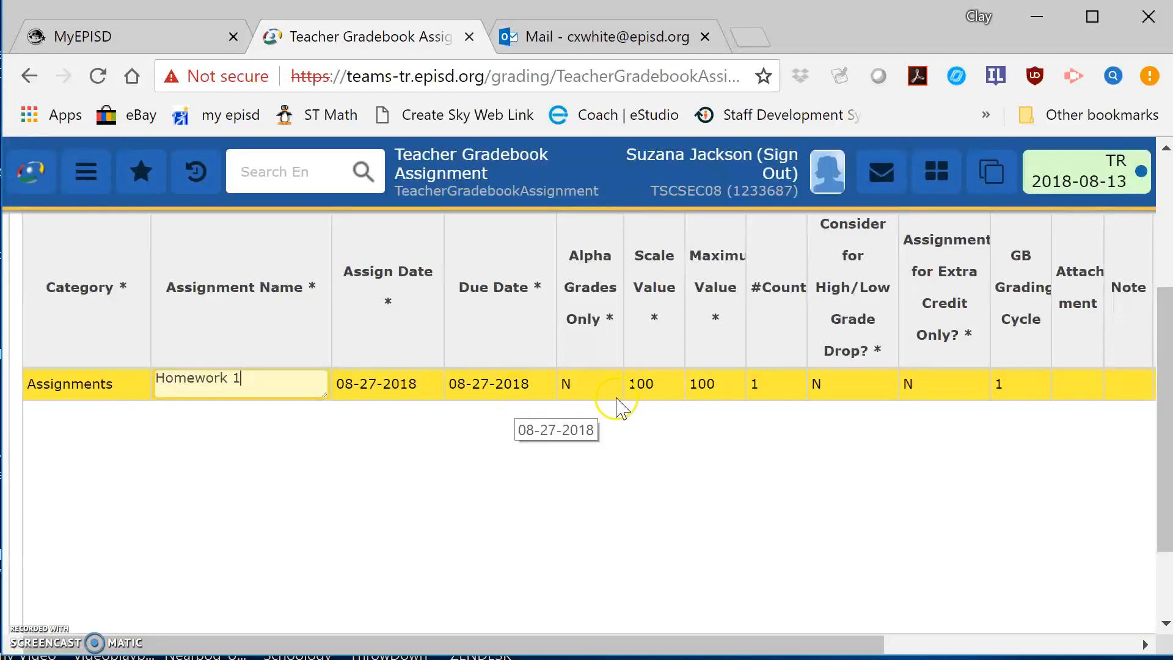
- Set the maximum value of the Homework 1 assignment to 105
{"action": "left_click", "coordinate": [570, 380]}
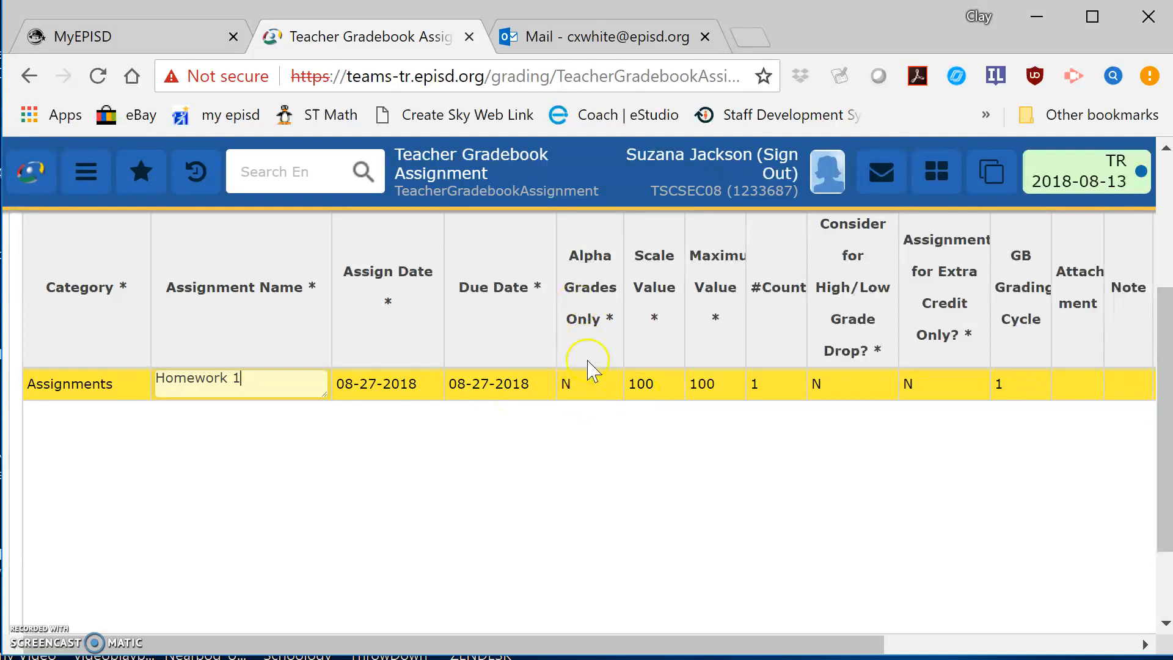
{"action": "left_click", "coordinate": [709, 390]}
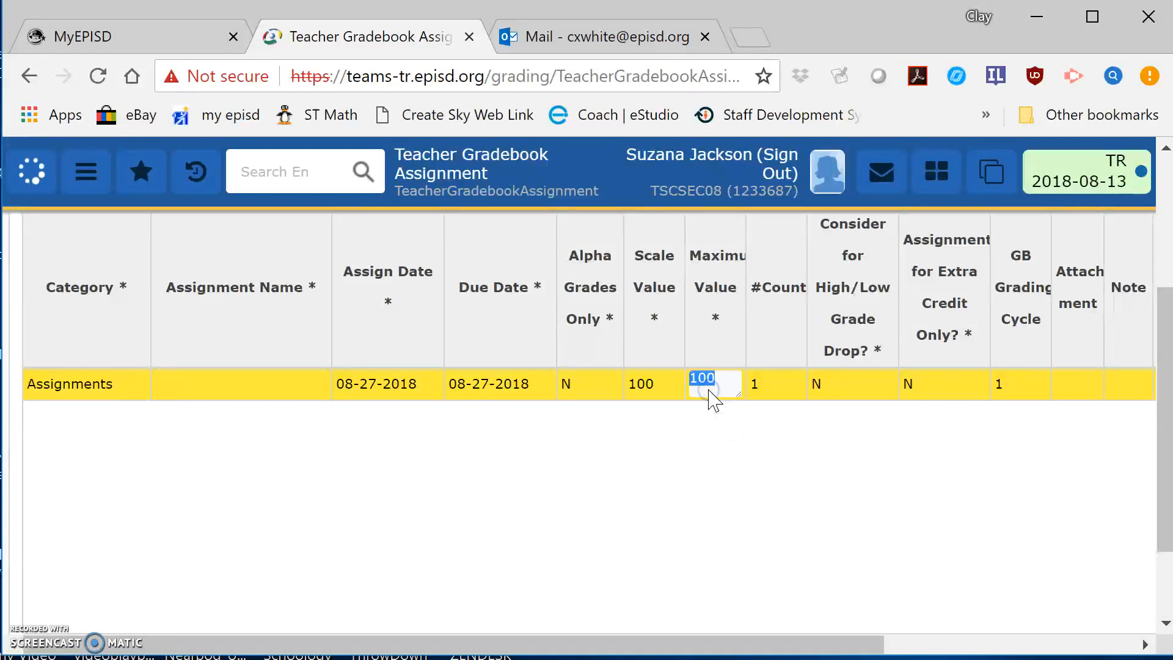
{"action": "left_click", "coordinate": [714, 388]}
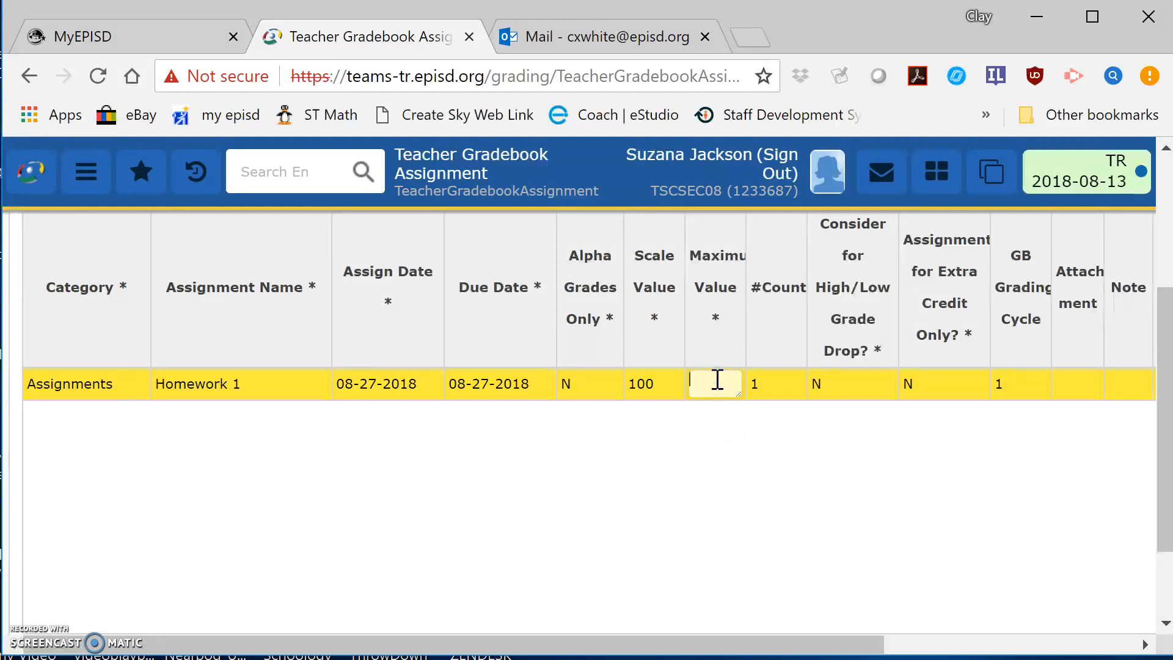
{"action": "key", "text": "Tab"}
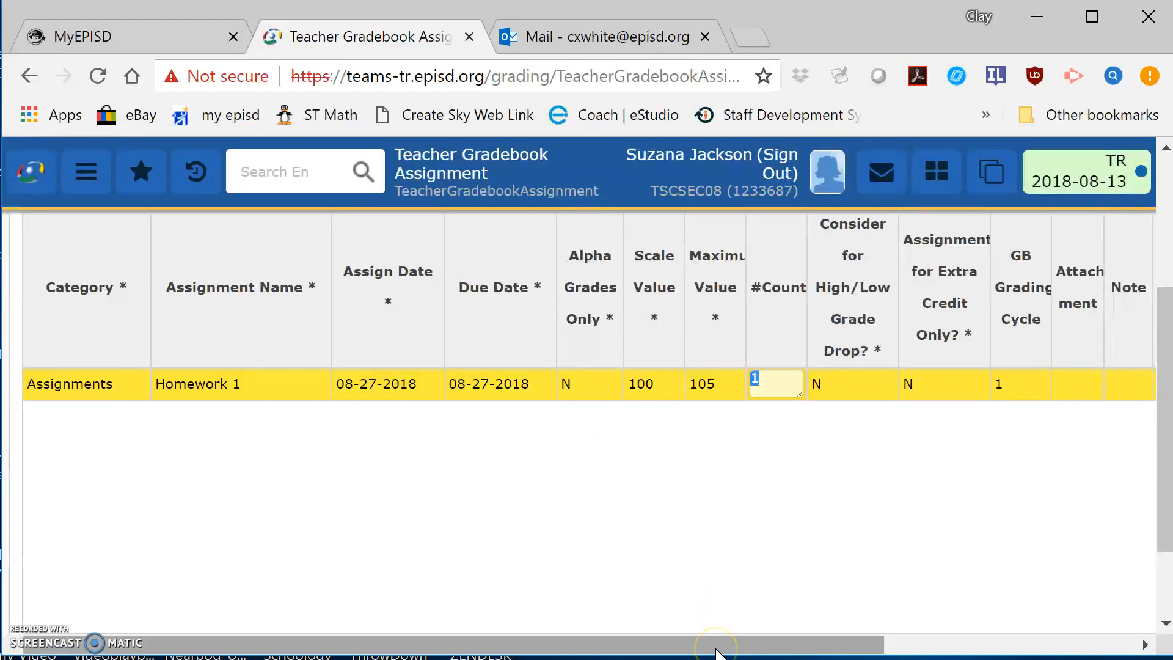
- Open the copy options for Homework 1, mark the Math 1 SL IB section R151 as a target, and cancel the copy
{"action": "mouse_move", "coordinate": [718, 650]}
{"action": "left_mouse_down"}
{"action": "mouse_move", "coordinate": [819, 641]}
{"action": "mouse_move", "coordinate": [719, 642]}
{"action": "left_mouse_up"}
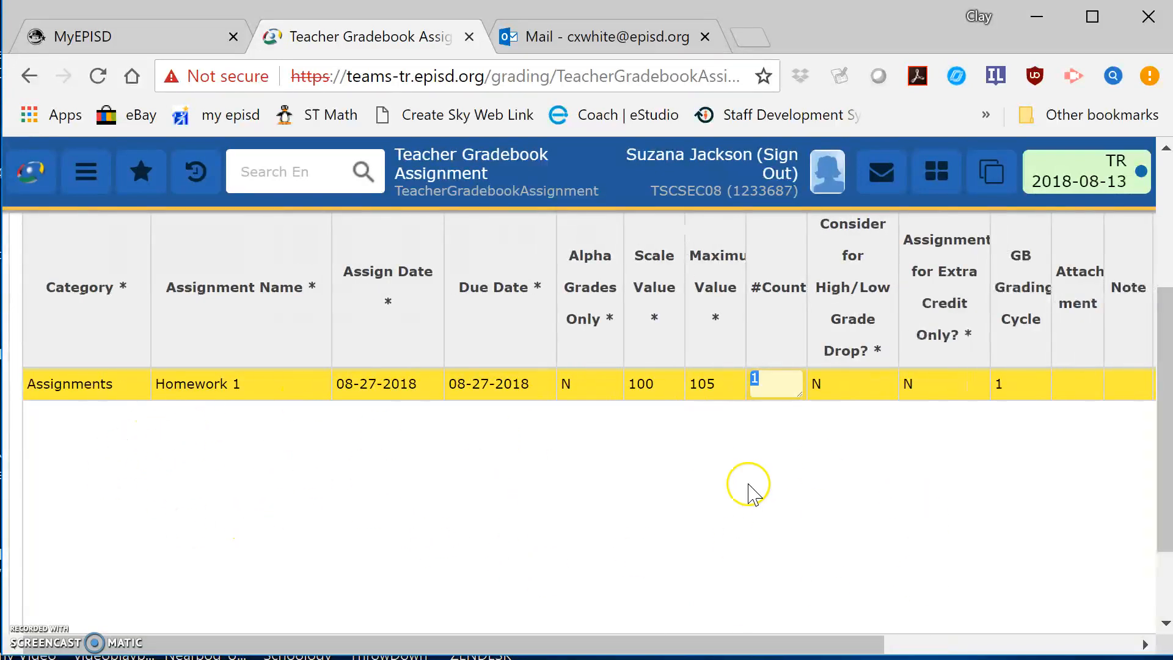
{"action": "left_click_drag", "start_coordinate": [1168, 480], "coordinate": [1168, 377]}
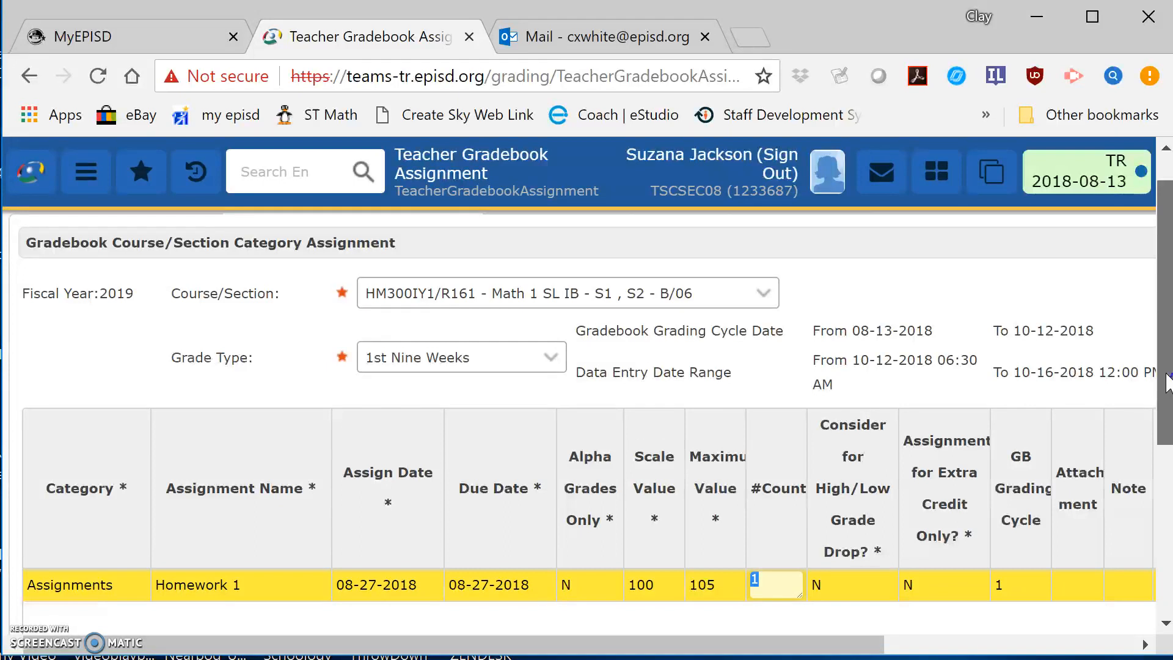
{"action": "left_click_drag", "start_coordinate": [1167, 382], "coordinate": [1168, 467]}
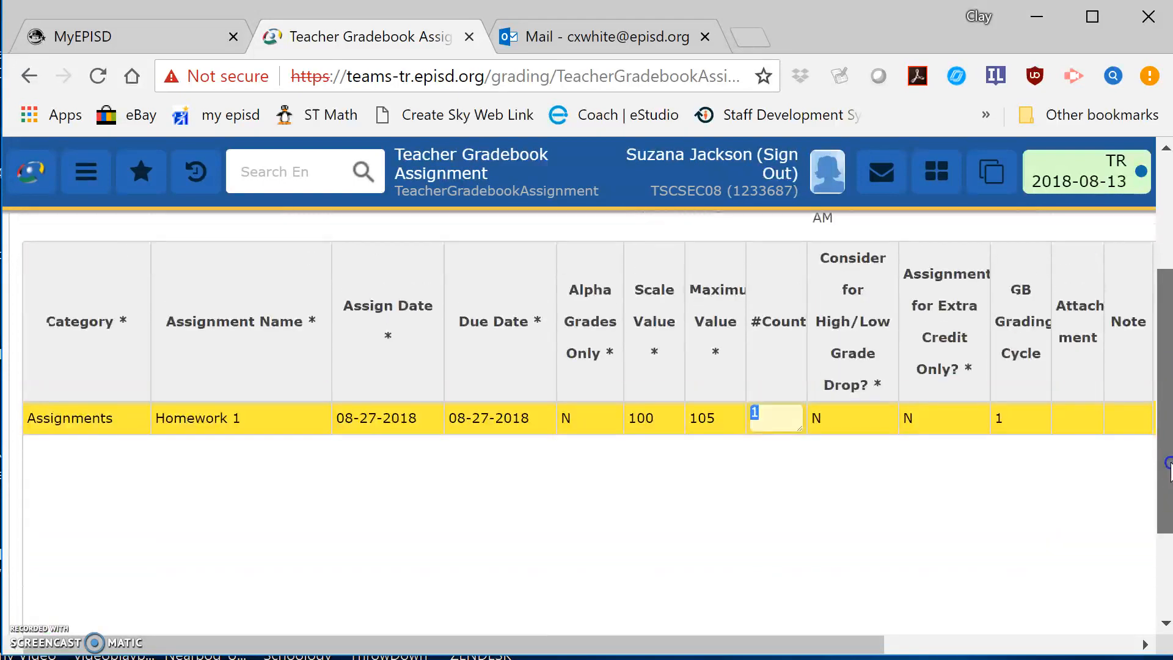
{"action": "left_click_drag", "start_coordinate": [654, 646], "coordinate": [833, 643]}
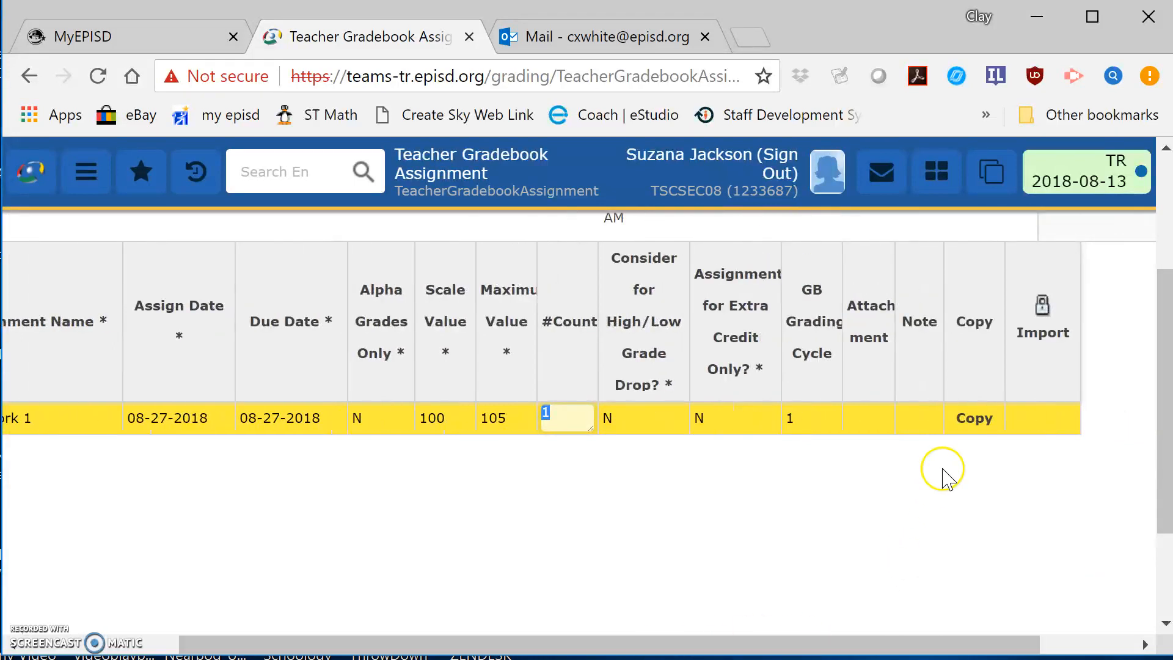
{"action": "left_click", "coordinate": [974, 418]}
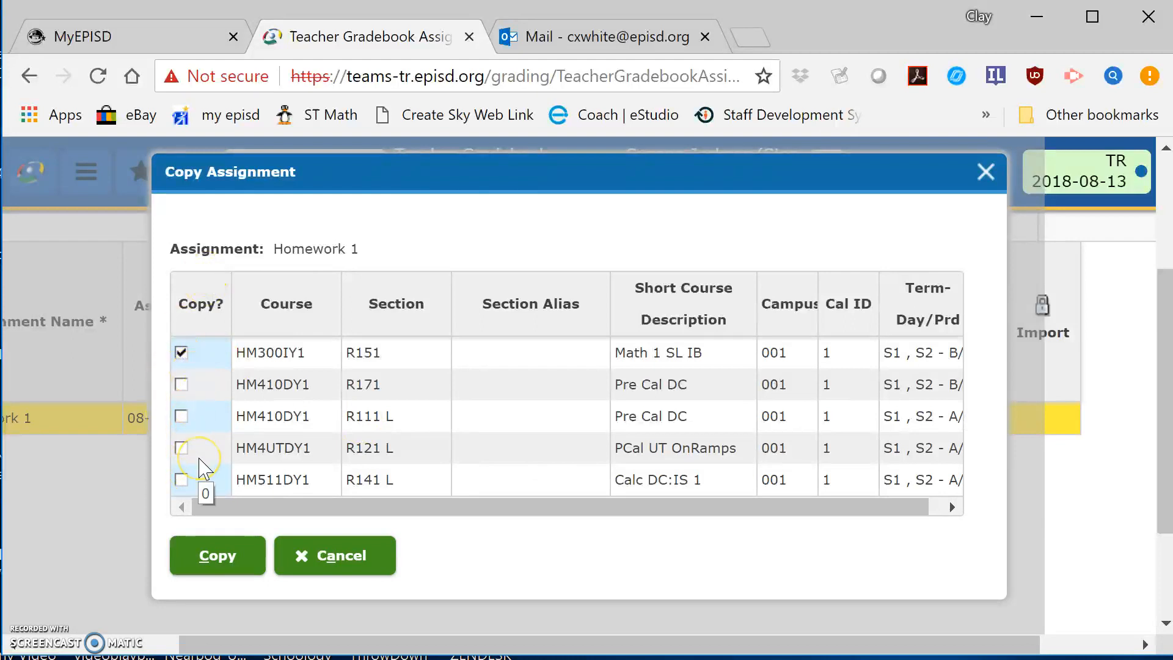
{"action": "left_click", "coordinate": [346, 562]}
{"action": "left_click", "coordinate": [347, 559]}
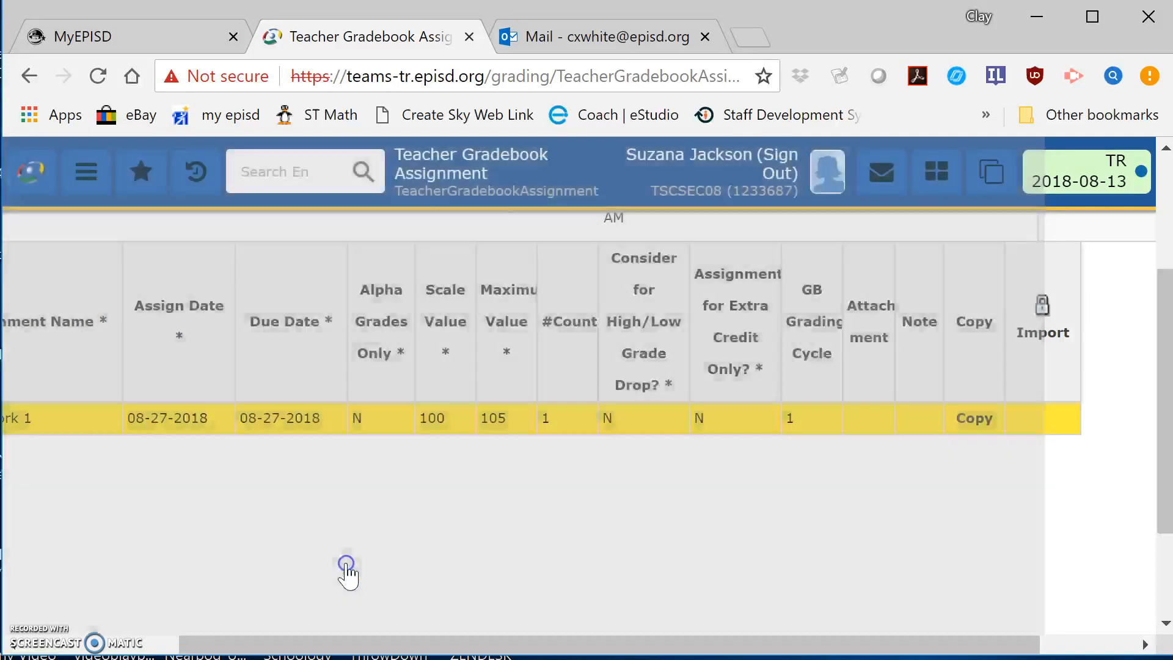
{"action": "scroll", "coordinate": [833, 560], "scroll_direction": "down", "scroll_amount": 1}
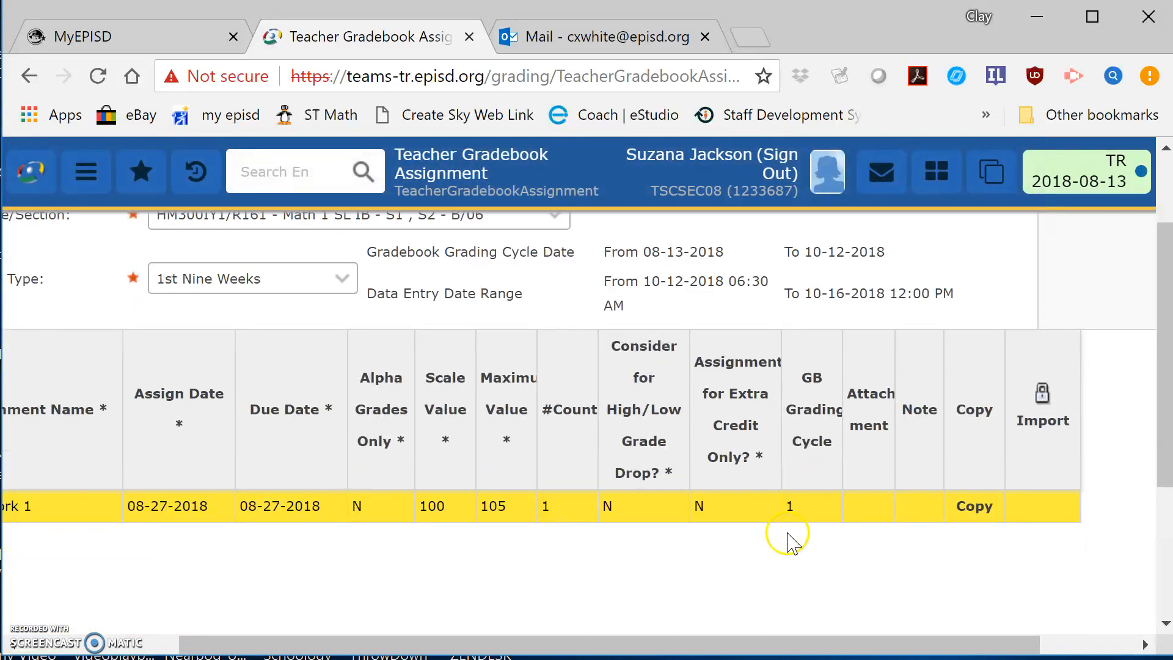
{"action": "scroll", "coordinate": [742, 549], "scroll_direction": "up", "scroll_amount": 1}
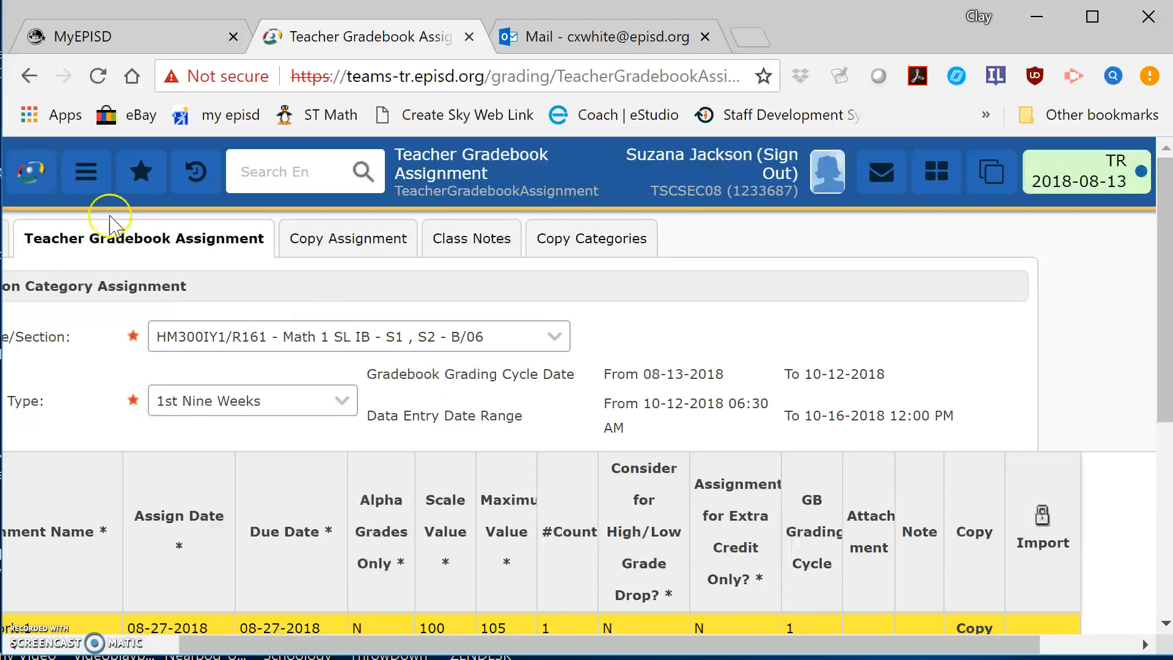
- Open classroom grading for the Math 1 SL IB section R161 from the teacher home page
{"action": "left_click", "coordinate": [33, 174]}
{"action": "scroll", "coordinate": [460, 413], "scroll_direction": "down", "scroll_amount": 2}
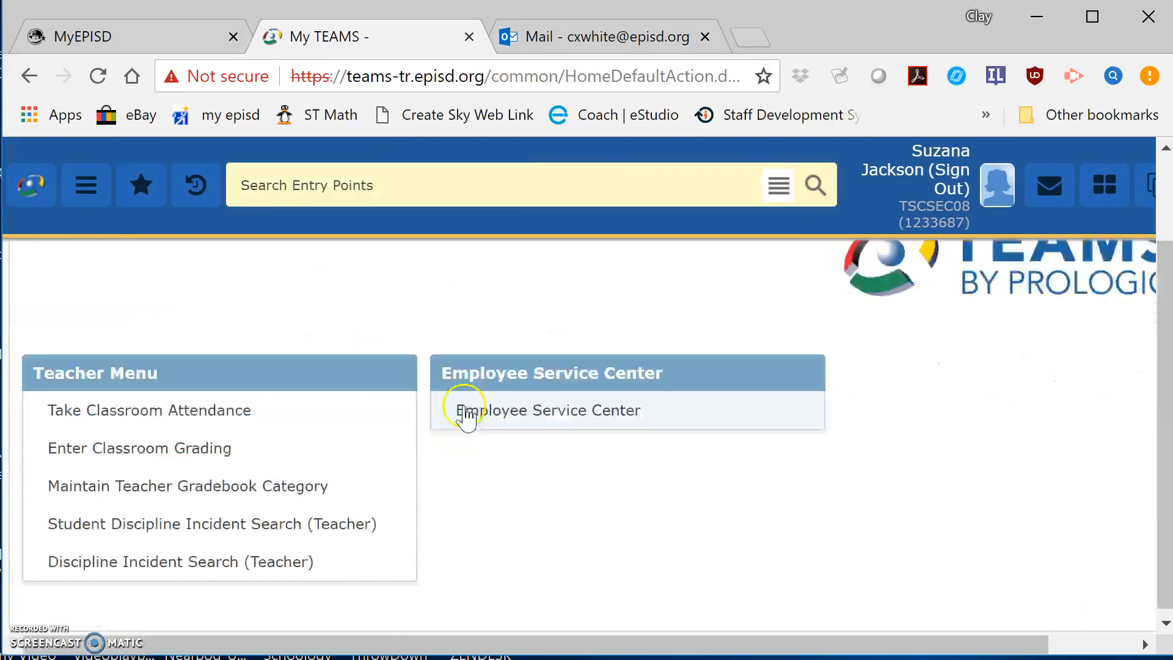
{"action": "left_click", "coordinate": [205, 452]}
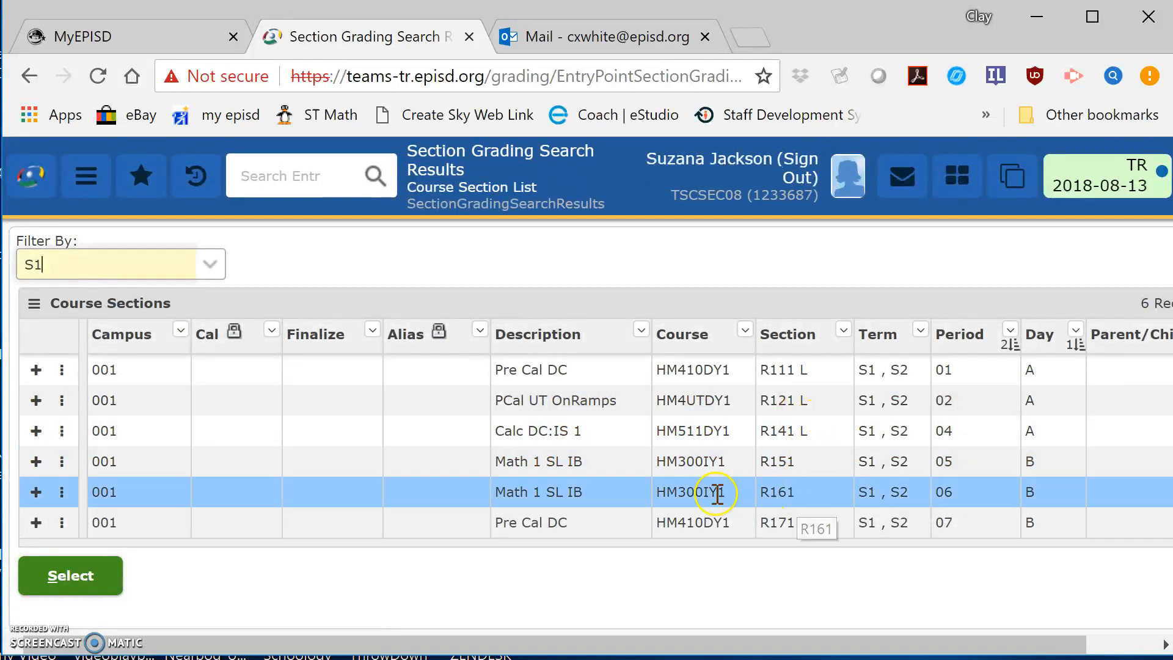
{"action": "left_click", "coordinate": [434, 491]}
{"action": "double_click", "coordinate": [434, 490]}
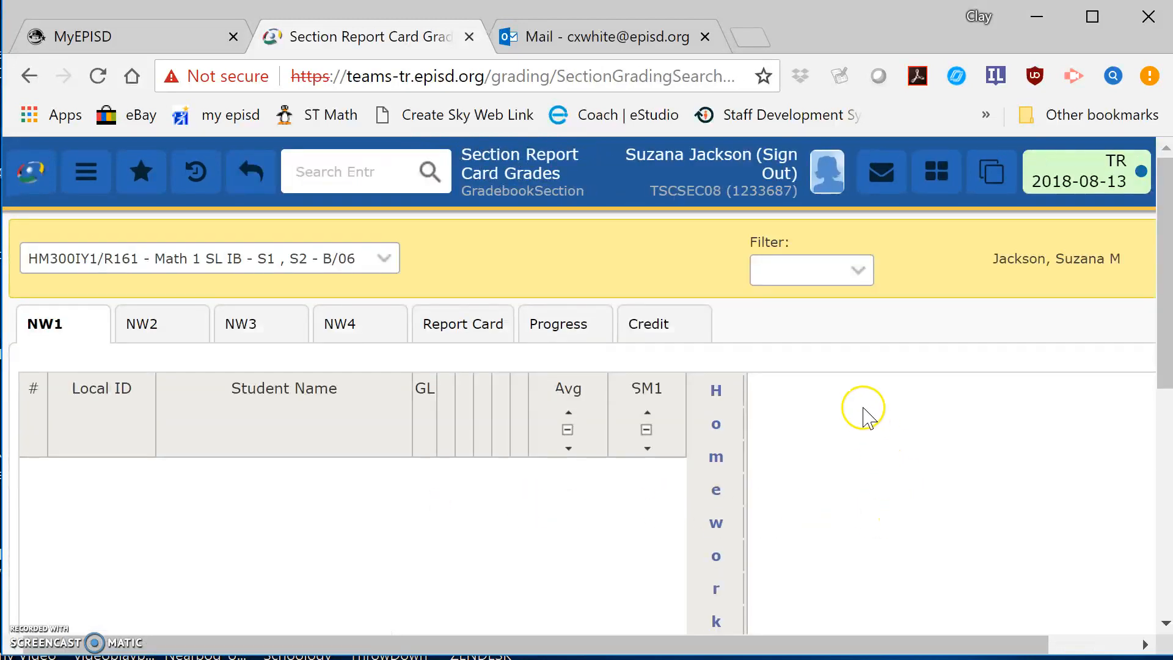
- Fill in a Homework 1 grade of 100 for all students in the section at once
{"action": "left_click_drag", "start_coordinate": [1162, 270], "coordinate": [1146, 458]}
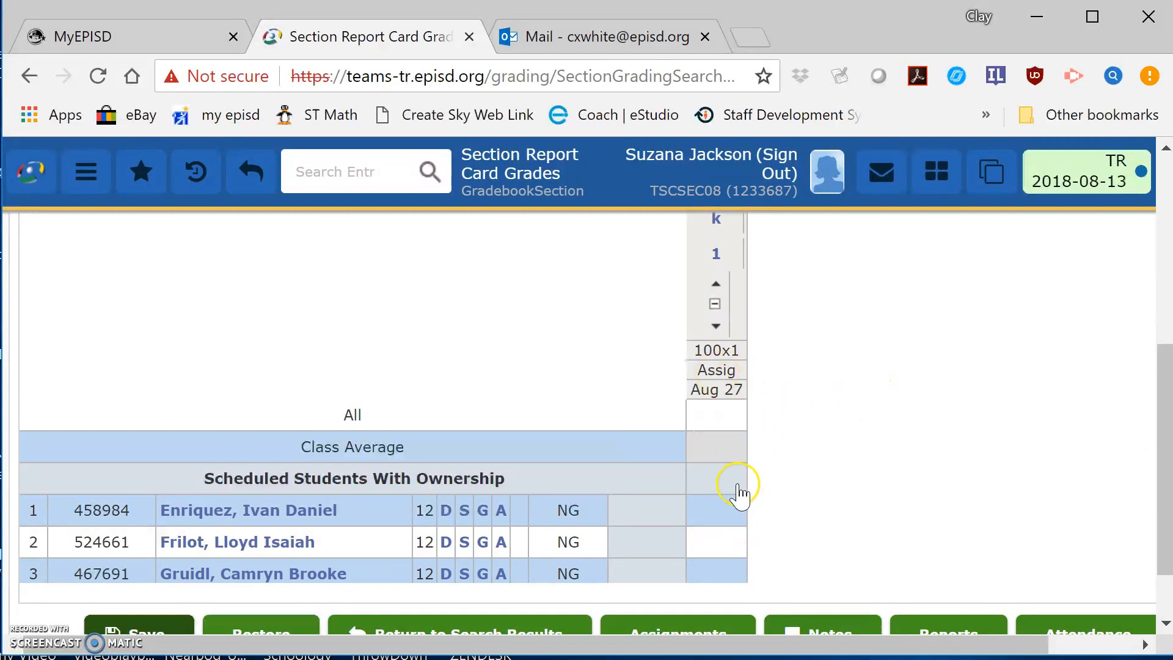
{"action": "left_click", "coordinate": [719, 509]}
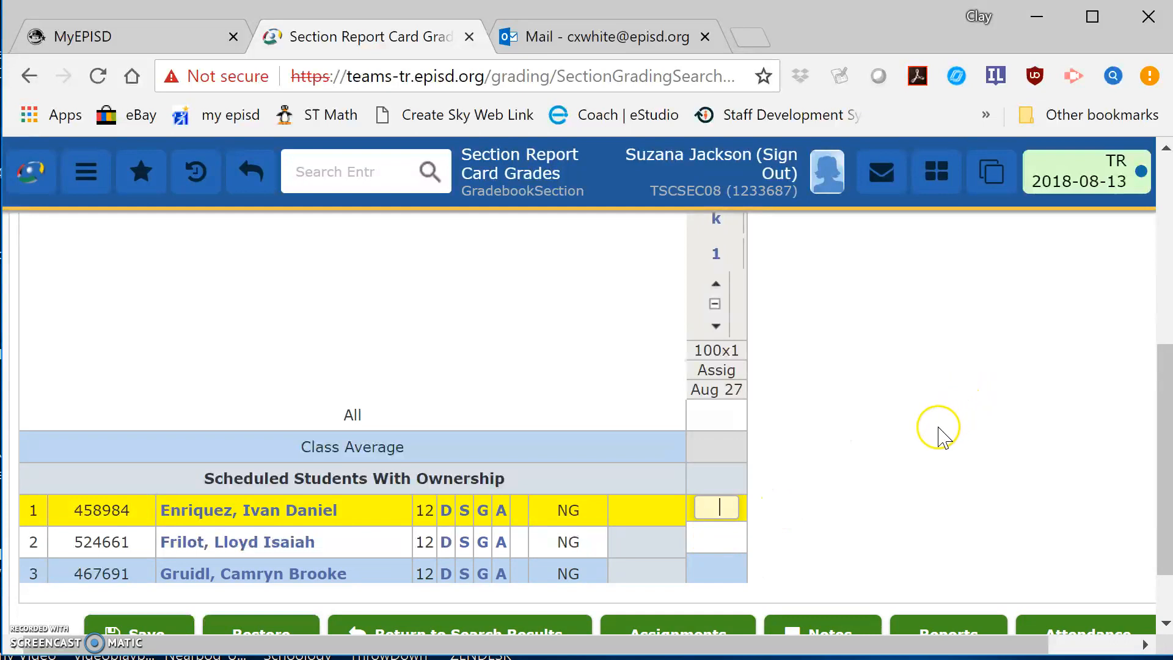
{"action": "left_click", "coordinate": [704, 414]}
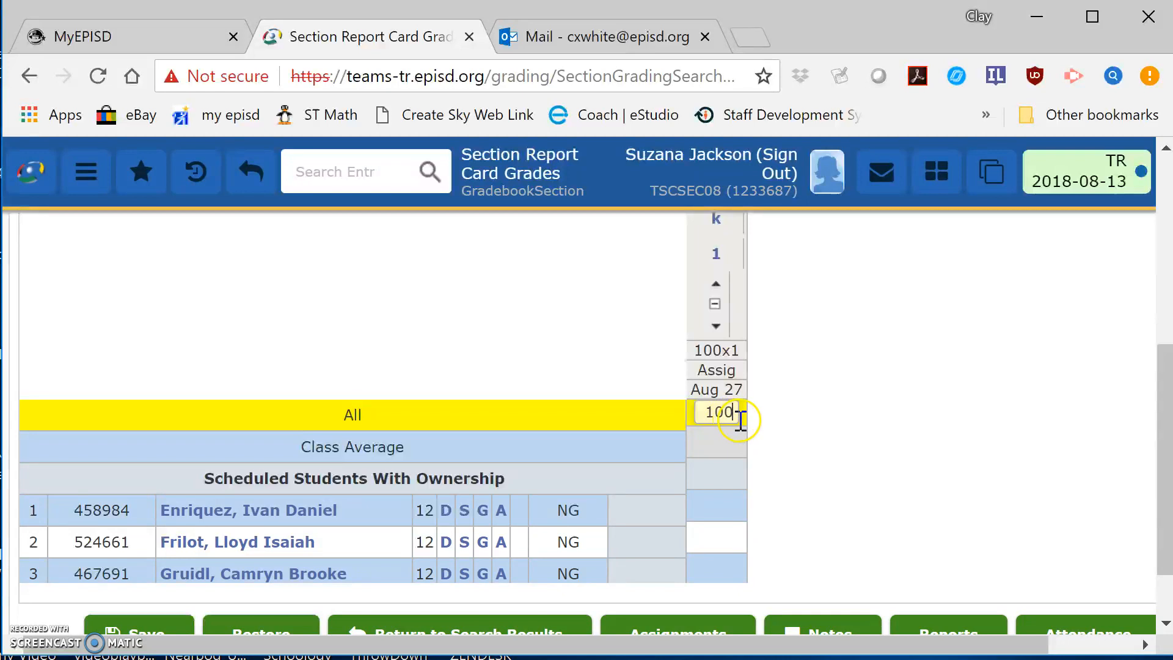
{"action": "key", "text": "Return"}
{"action": "scroll", "coordinate": [897, 427], "scroll_direction": "down", "scroll_amount": 6}
{"action": "scroll", "coordinate": [897, 440], "scroll_direction": "up", "scroll_amount": 2}
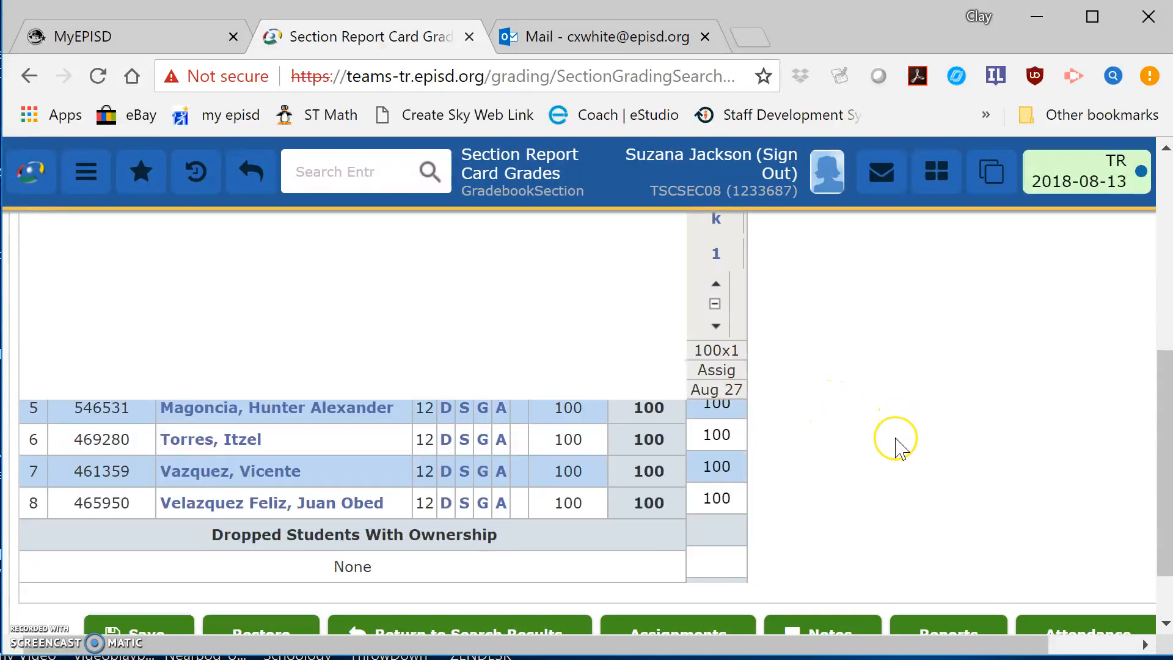
- Change the fourth student's Homework 1 grade to 85 and check the class average and the other students' grades
{"action": "scroll", "coordinate": [893, 444], "scroll_direction": "up", "scroll_amount": 4}
{"action": "scroll", "coordinate": [867, 467], "scroll_direction": "down", "scroll_amount": 2}
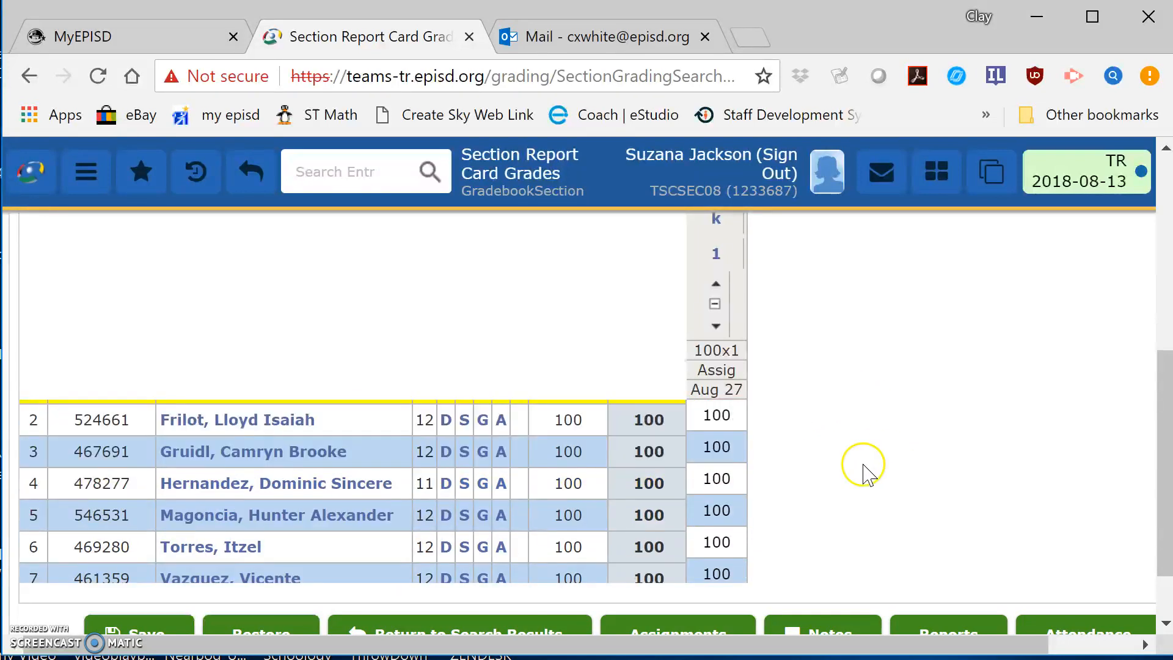
{"action": "left_click", "coordinate": [722, 475]}
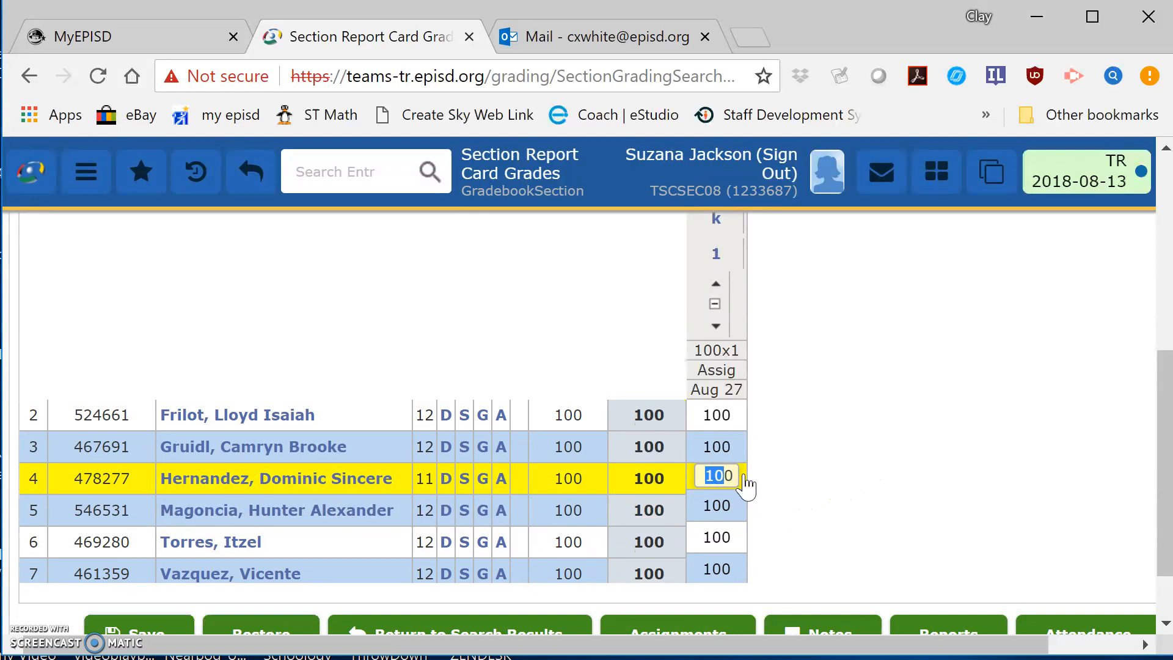
{"action": "left_click_drag", "start_coordinate": [737, 474], "coordinate": [688, 476]}
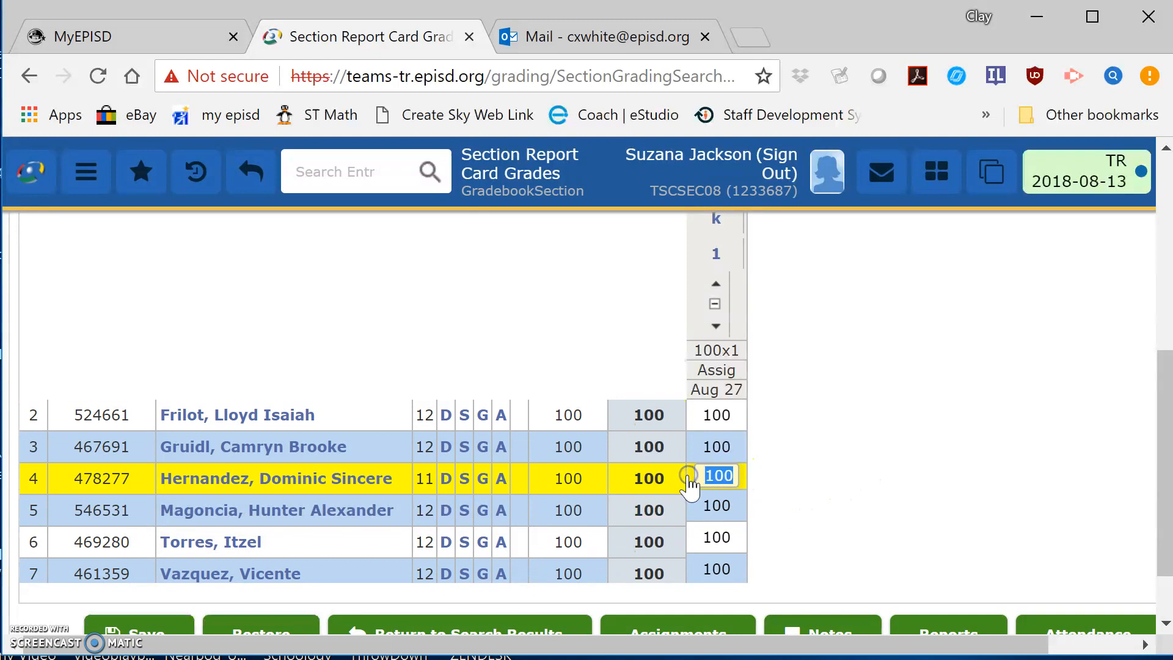
{"action": "type", "text": "85"}
{"action": "scroll", "coordinate": [772, 524], "scroll_direction": "up", "scroll_amount": 1}
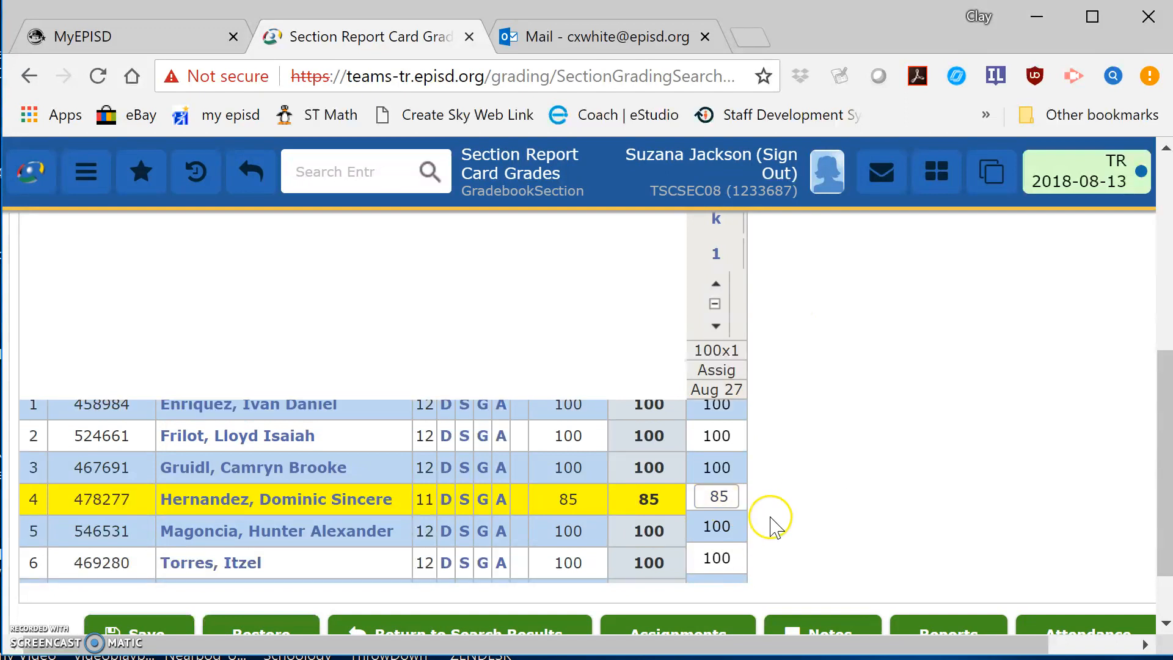
{"action": "scroll", "coordinate": [771, 524], "scroll_direction": "up", "scroll_amount": 2}
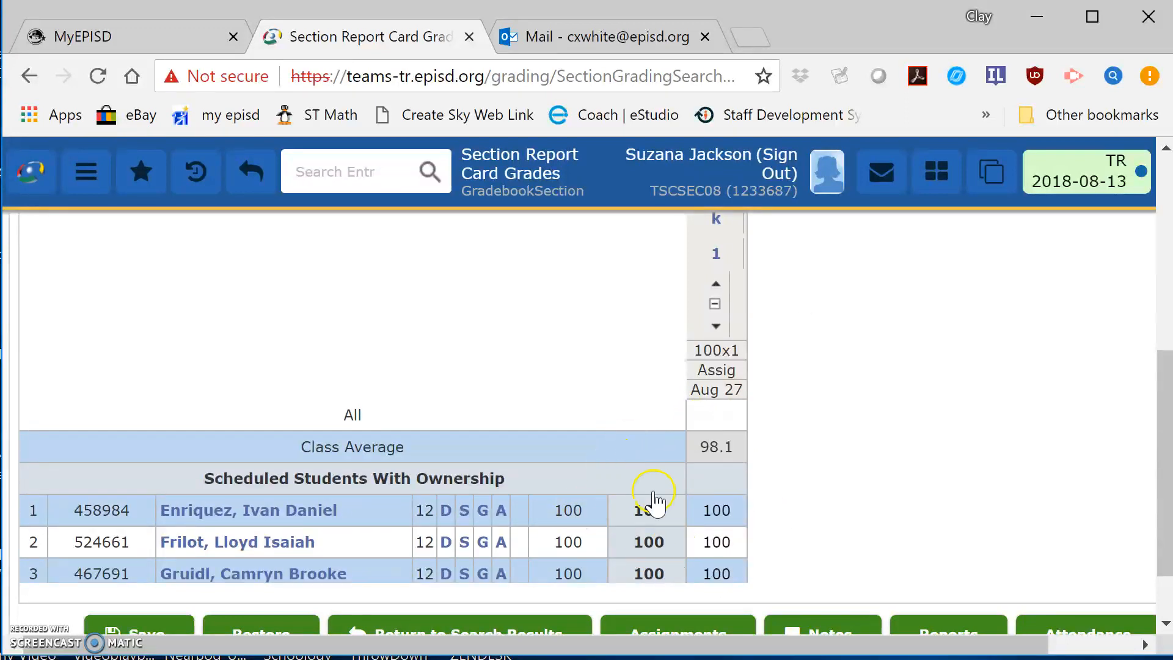
{"action": "scroll", "coordinate": [971, 537], "scroll_direction": "down", "scroll_amount": 4}
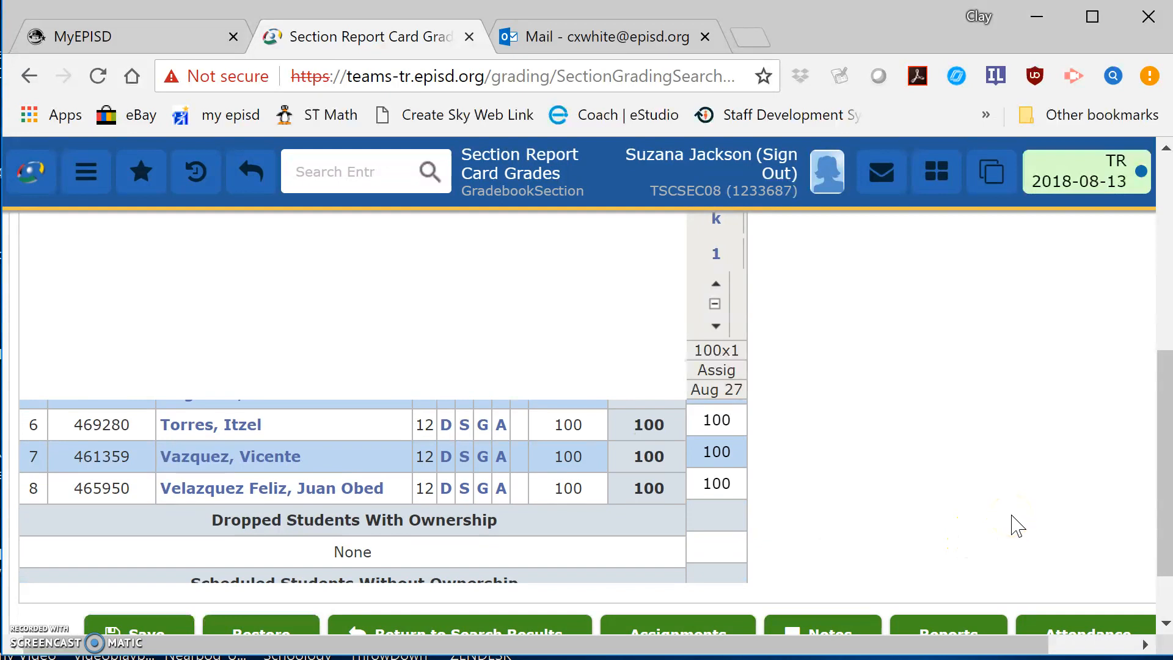
{"action": "scroll", "coordinate": [1016, 525], "scroll_direction": "down", "scroll_amount": 2}
{"action": "scroll", "coordinate": [1017, 525], "scroll_direction": "up", "scroll_amount": 6}
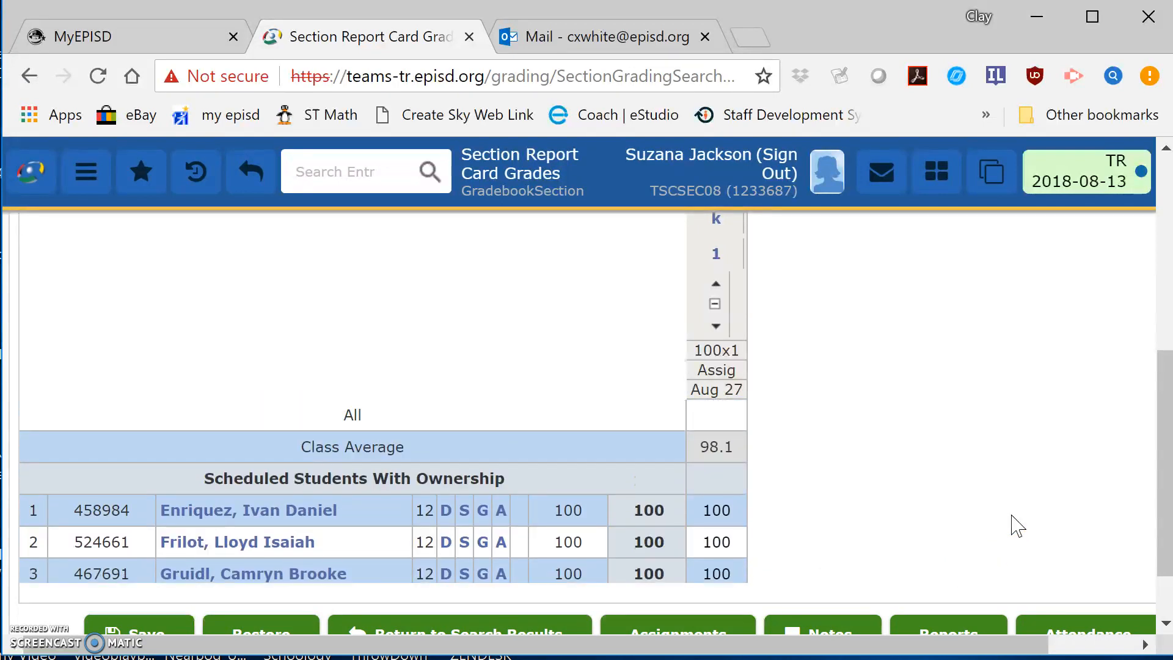
{"action": "left_click_drag", "start_coordinate": [1160, 431], "coordinate": [1162, 318]}
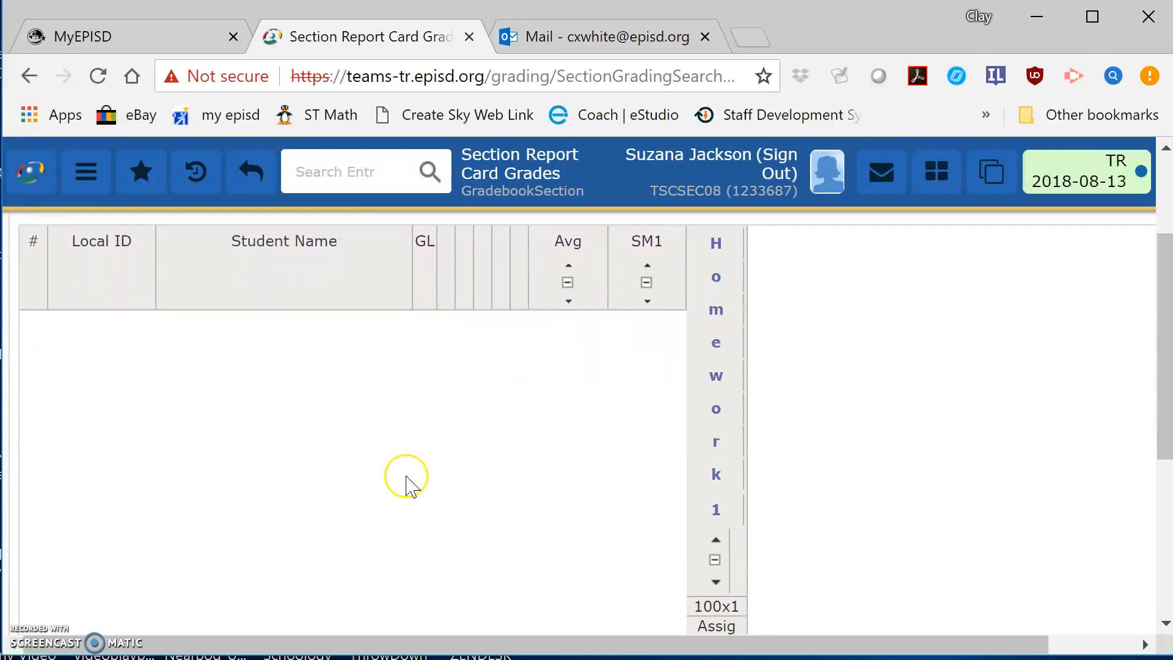